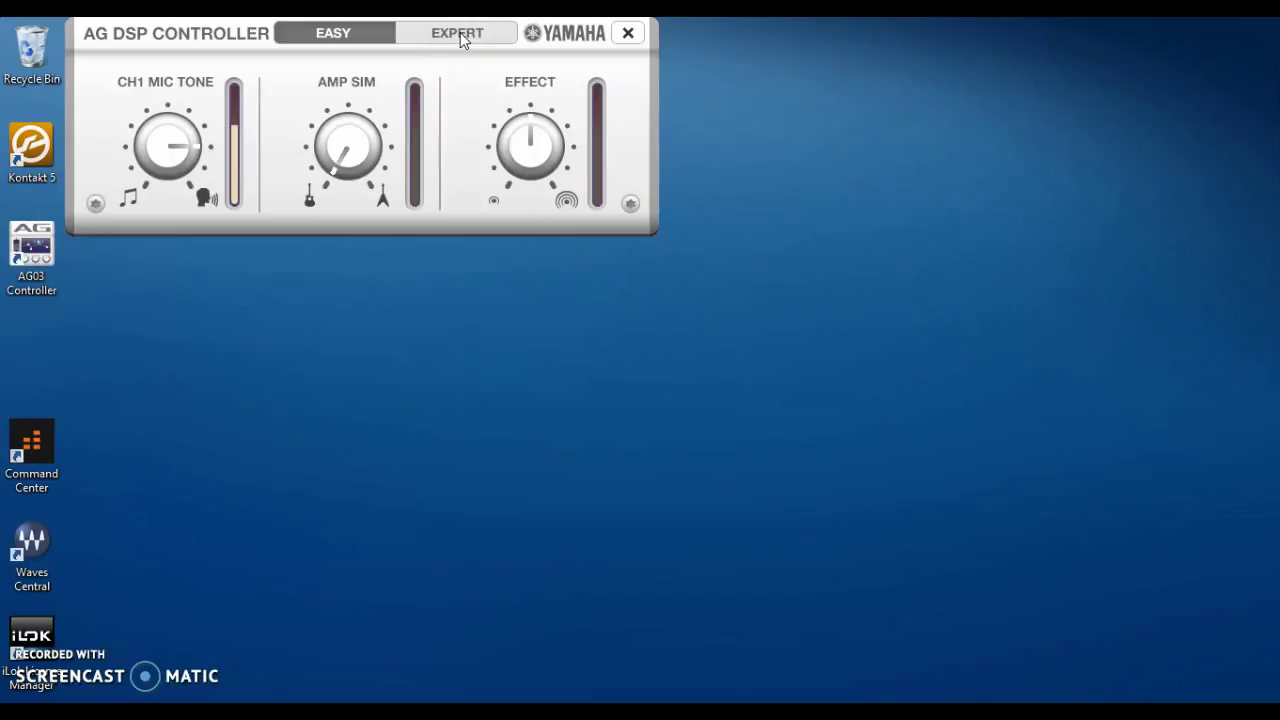
Switch the controller to Expert mode and accept the configuration notice
{"action": "left_click", "coordinate": [463, 37]}
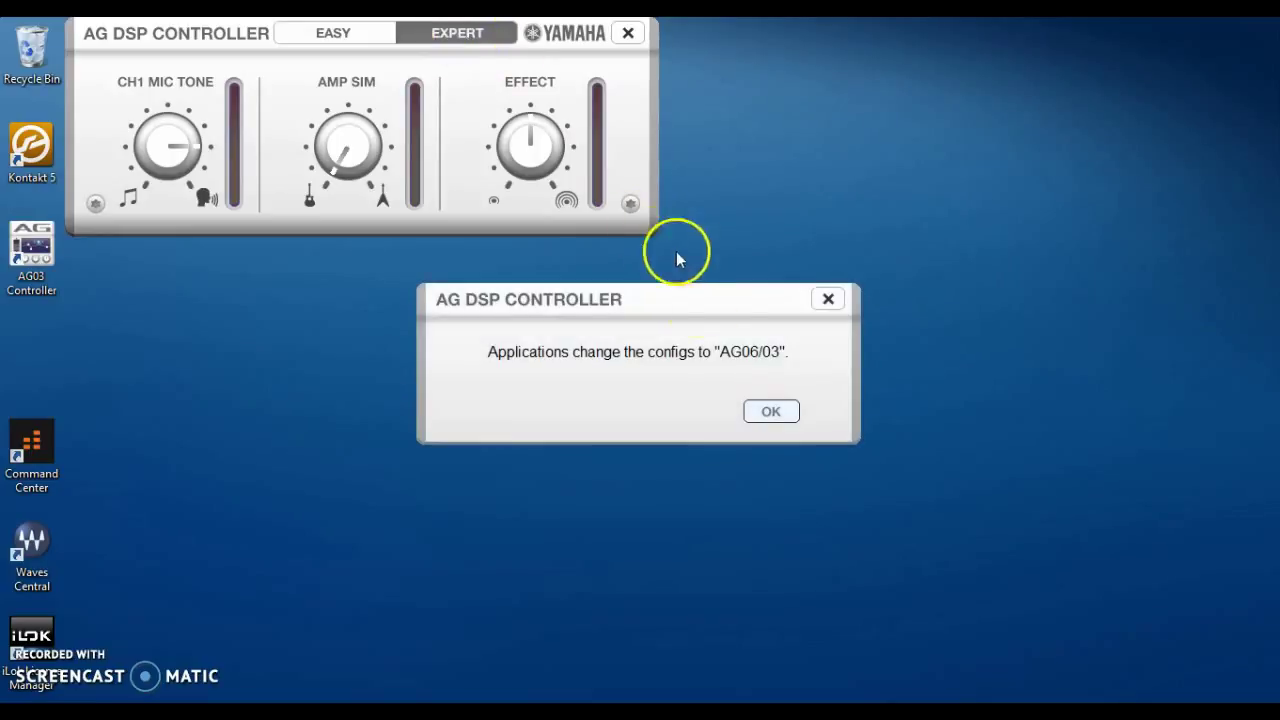
{"action": "left_click", "coordinate": [769, 413]}
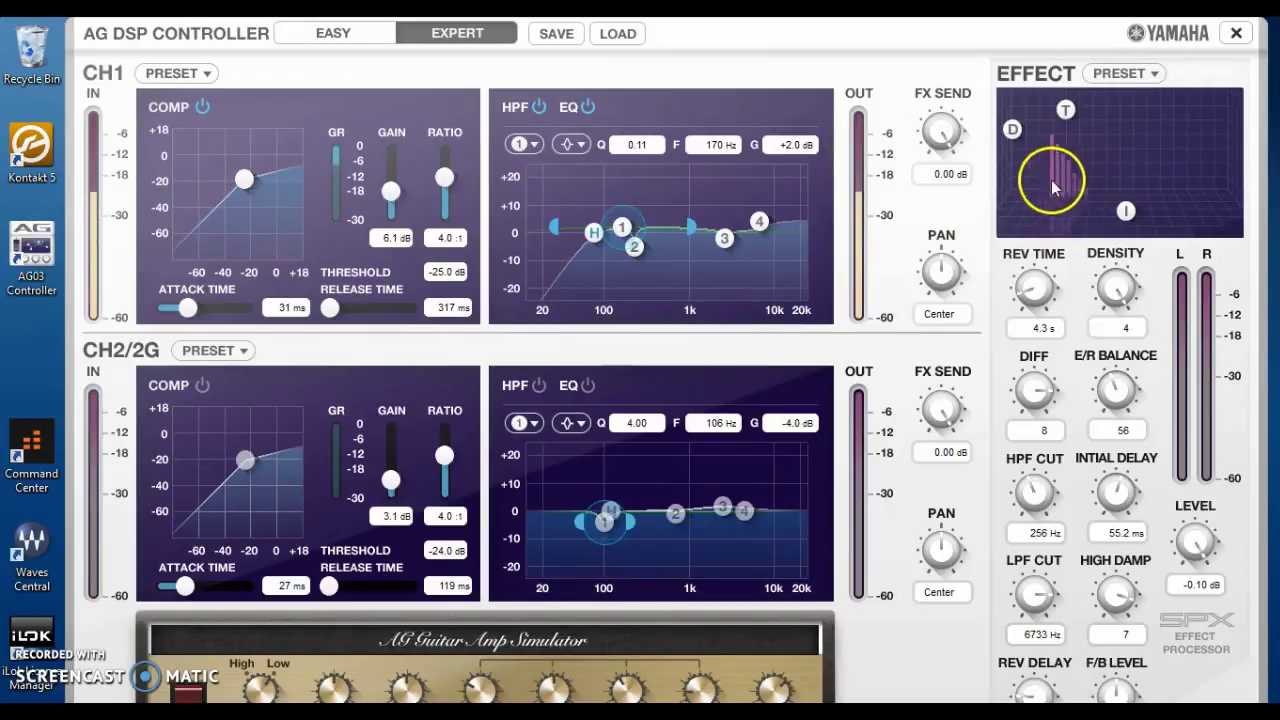
{"action": "left_click", "coordinate": [1038, 428]}
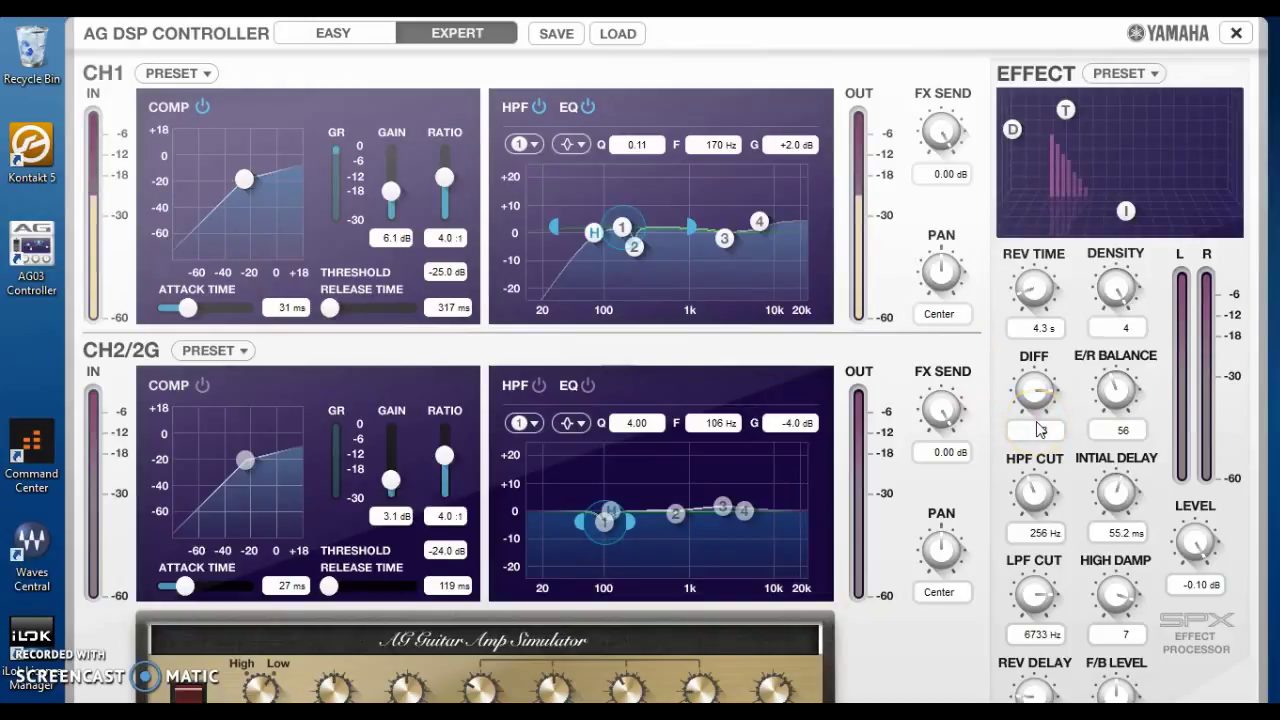
{"action": "type", "text": "8"}
{"action": "left_click", "coordinate": [796, 535]}
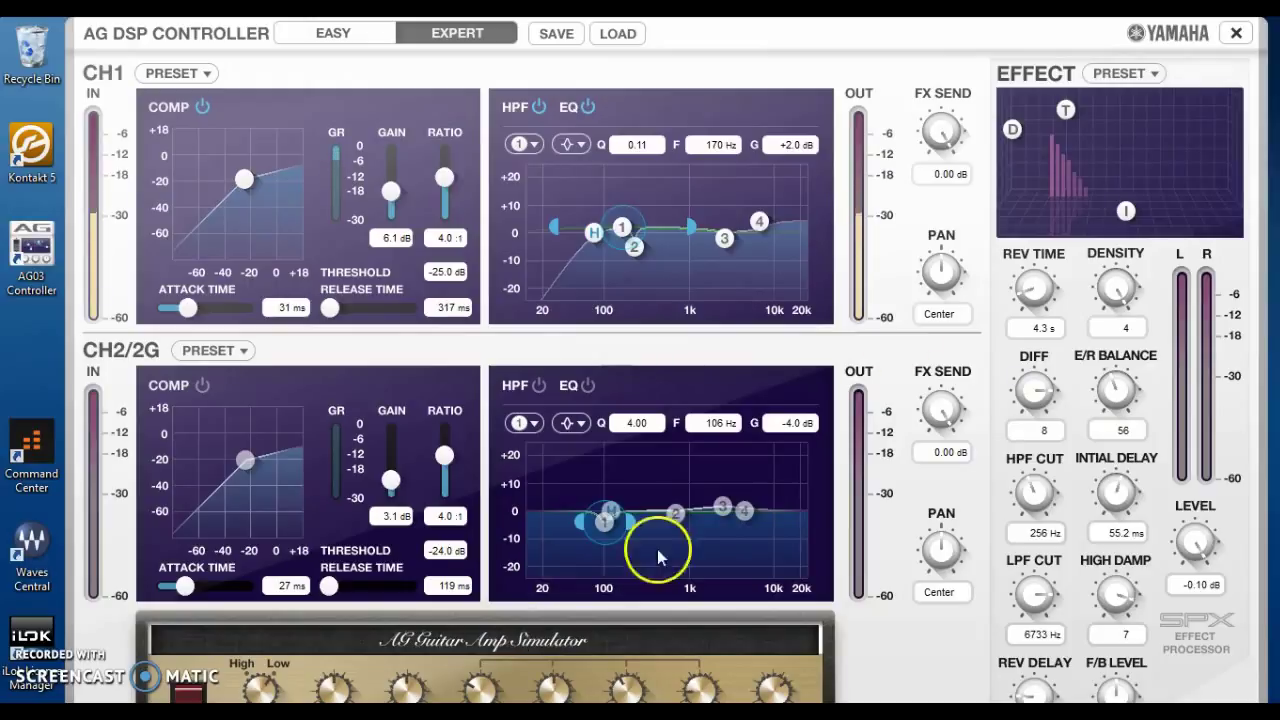
{"action": "mouse_move", "coordinate": [725, 30]}
{"action": "left_mouse_down"}
{"action": "mouse_move", "coordinate": [720, 18]}
{"action": "mouse_move", "coordinate": [717, 28]}
{"action": "left_mouse_up"}
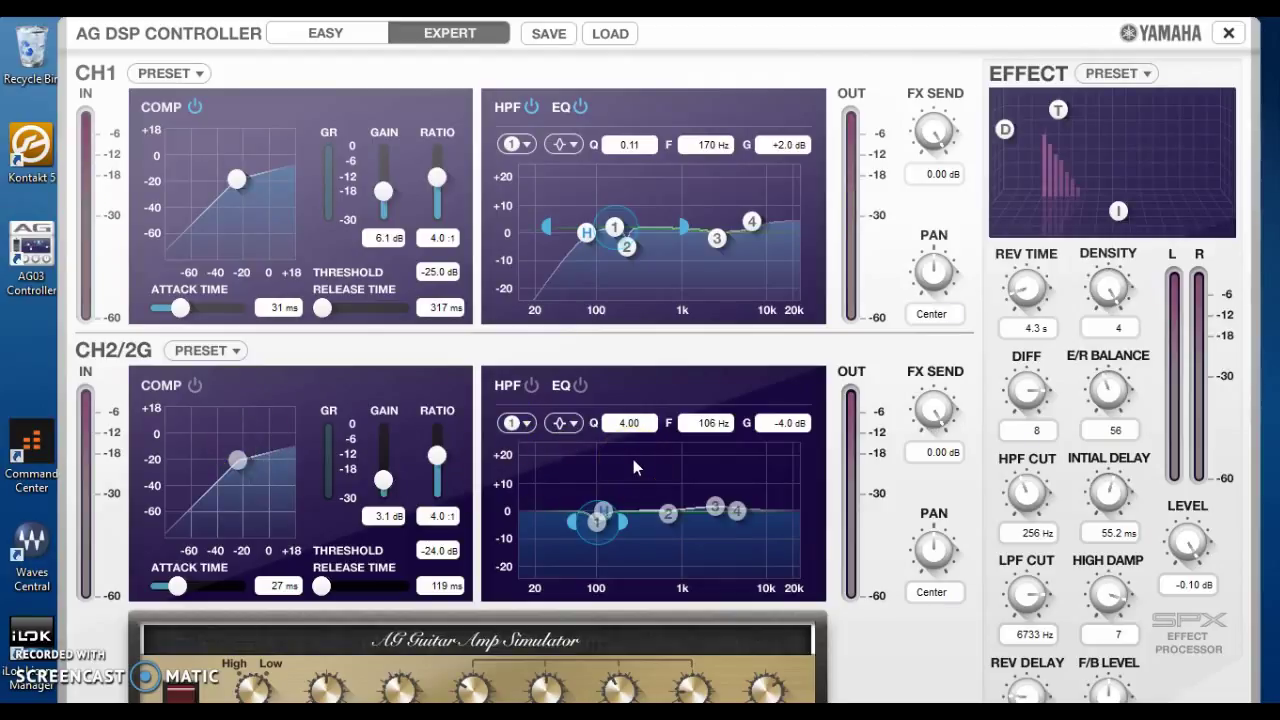
{"action": "left_click", "coordinate": [600, 461]}
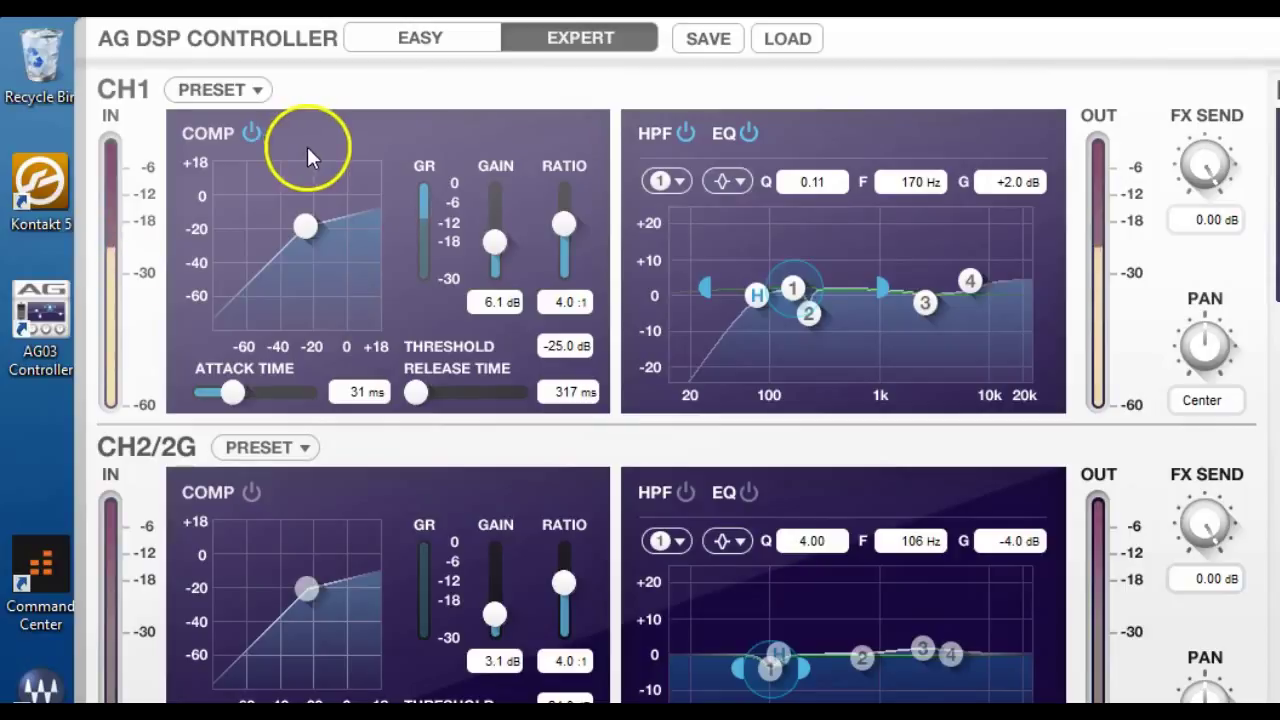
Turn off the EQ, high-pass filter and compressor on CH1
{"action": "left_click", "coordinate": [253, 134]}
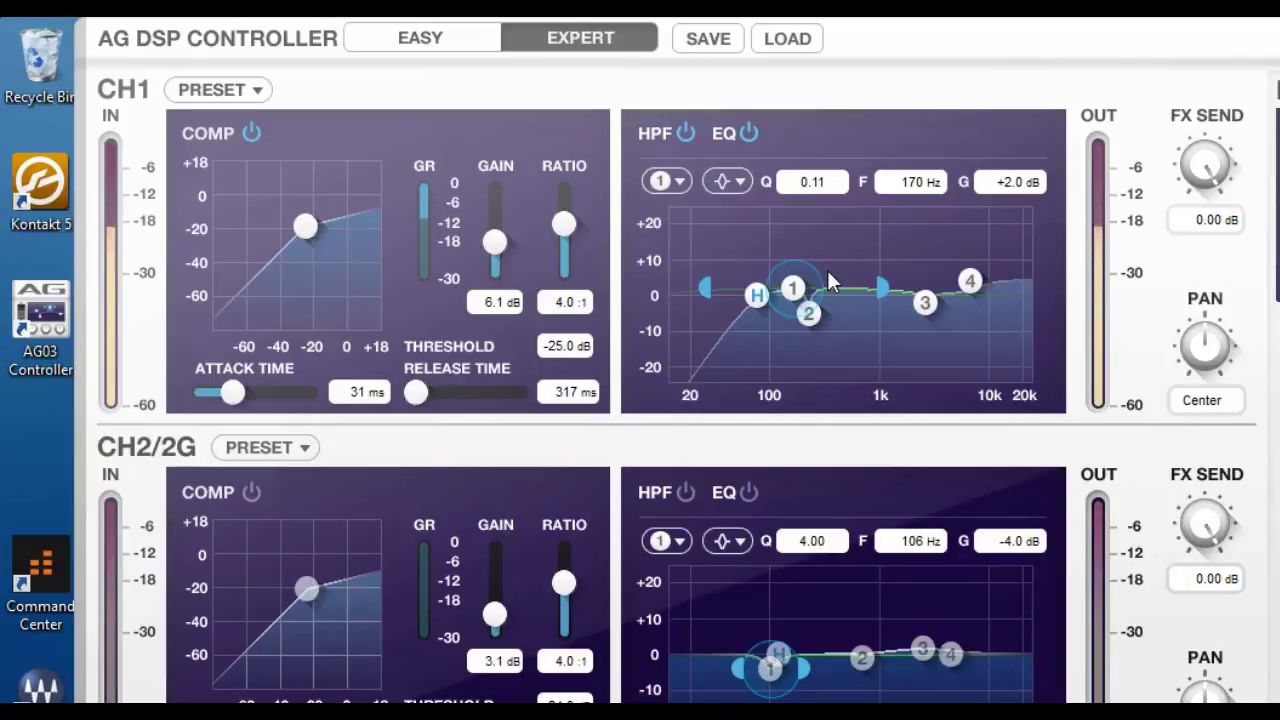
{"action": "left_click", "coordinate": [749, 133]}
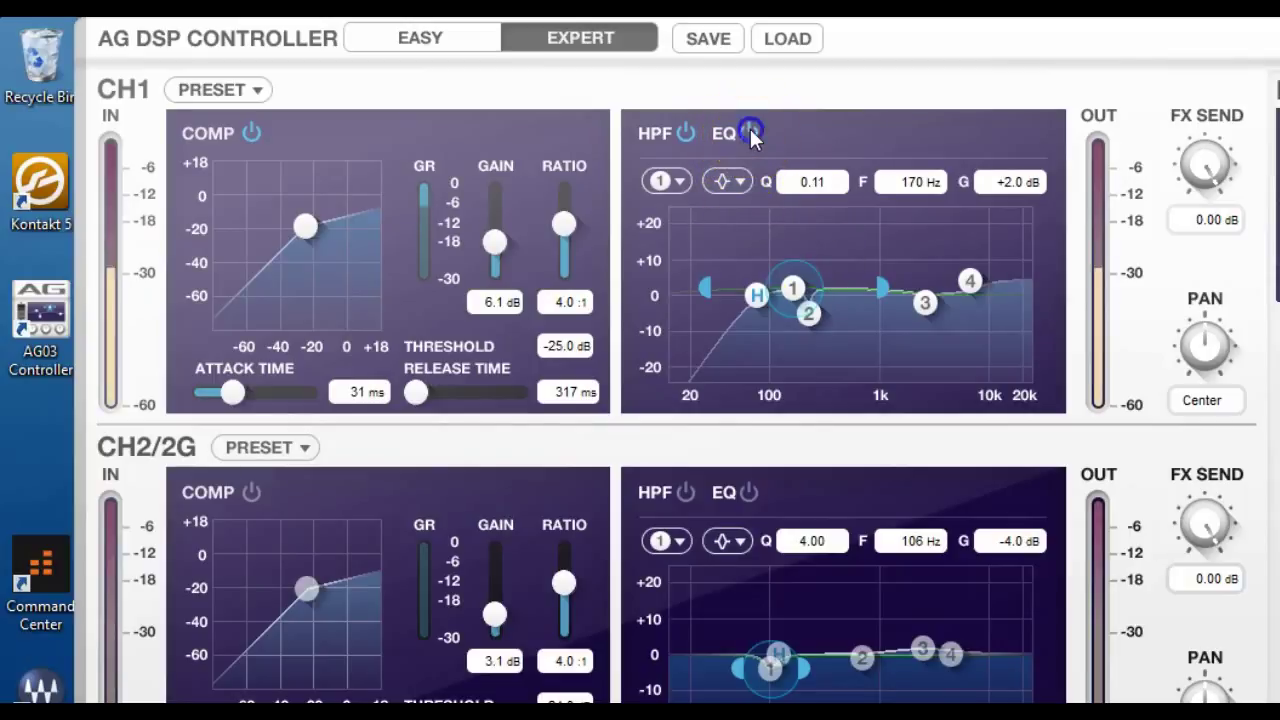
{"action": "left_click", "coordinate": [685, 133]}
{"action": "left_click", "coordinate": [251, 131]}
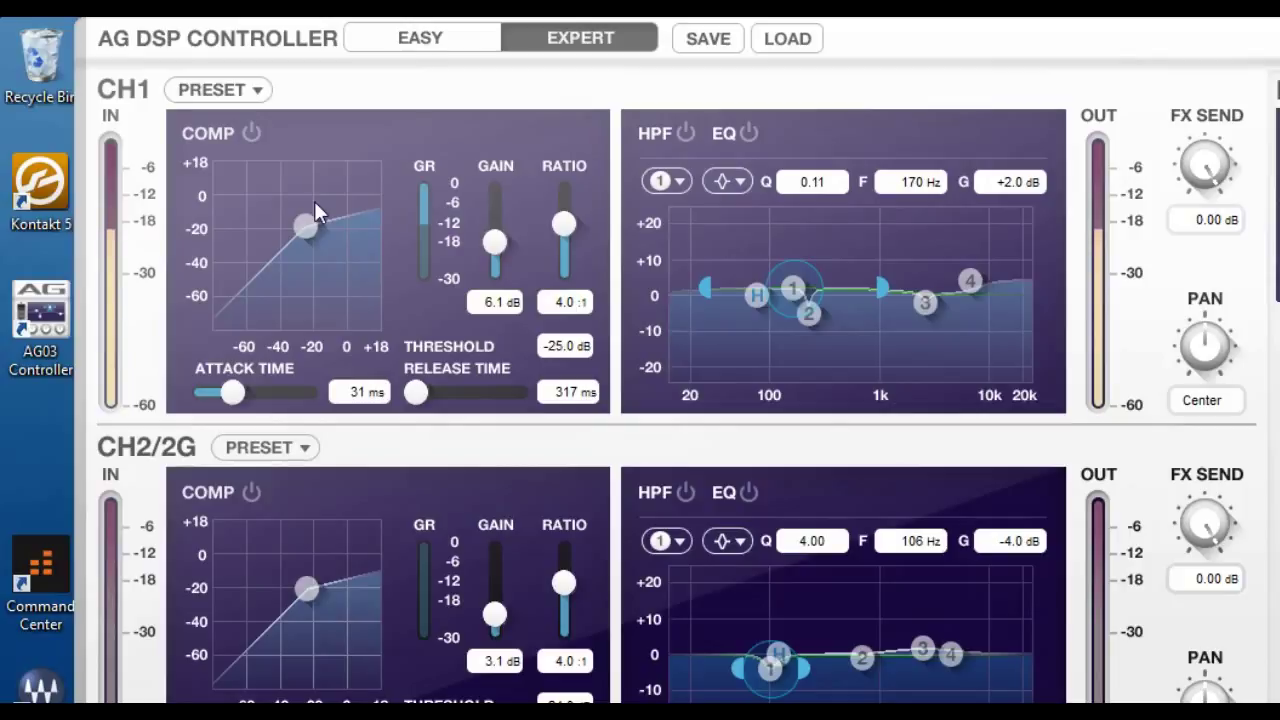
Toggle the CH1 compressor on and off to compare the sound, leaving it off
{"action": "left_click", "coordinate": [251, 132]}
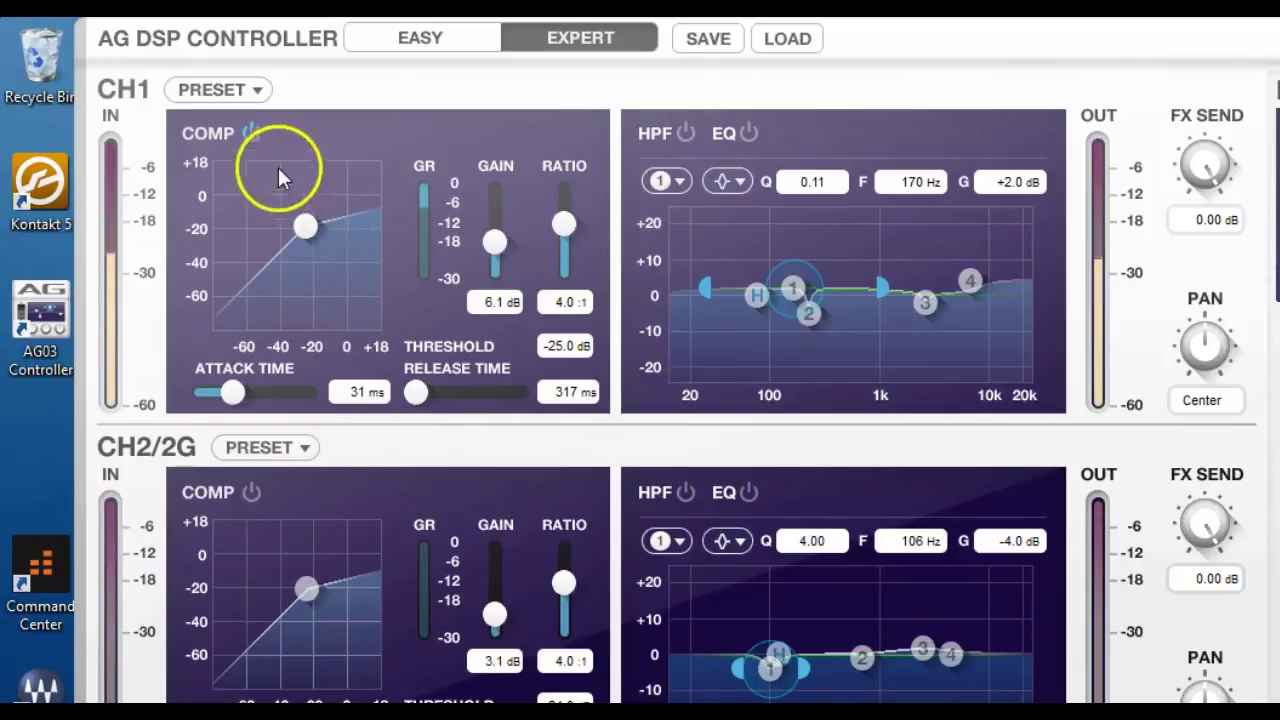
{"action": "left_click", "coordinate": [252, 133]}
{"action": "left_click", "coordinate": [253, 133]}
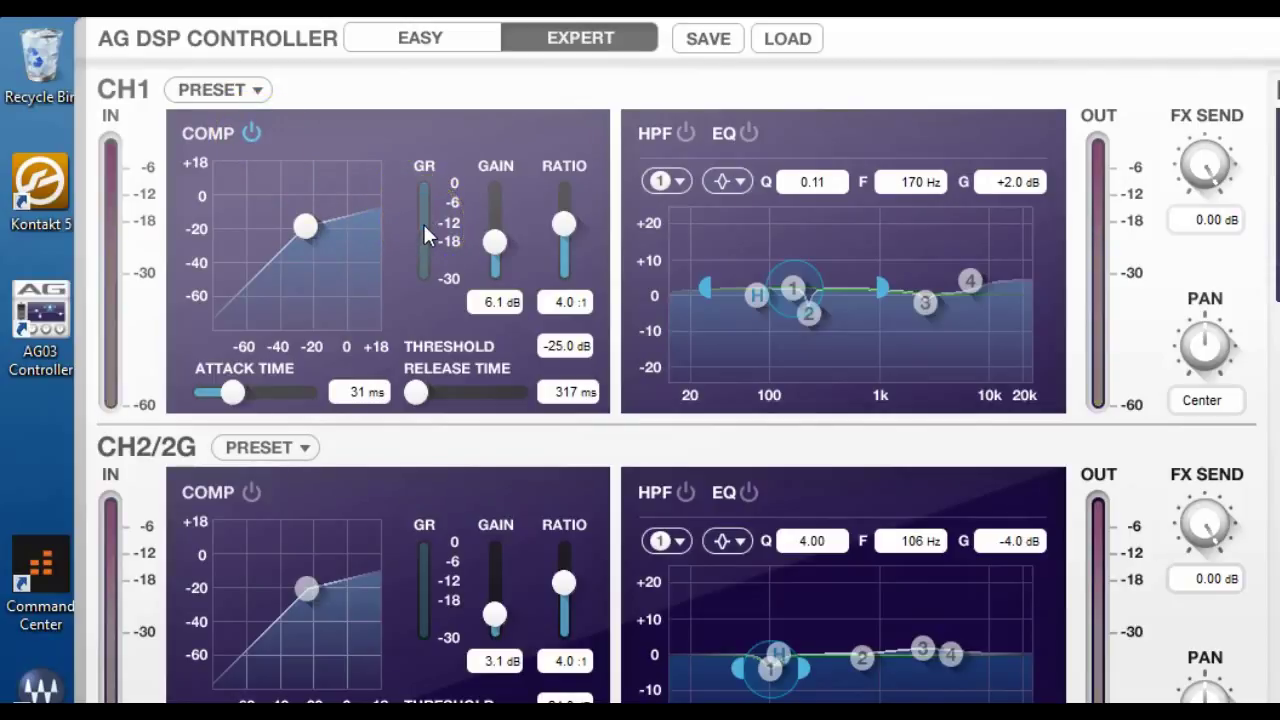
{"action": "left_click", "coordinate": [349, 195]}
{"action": "left_click", "coordinate": [253, 133]}
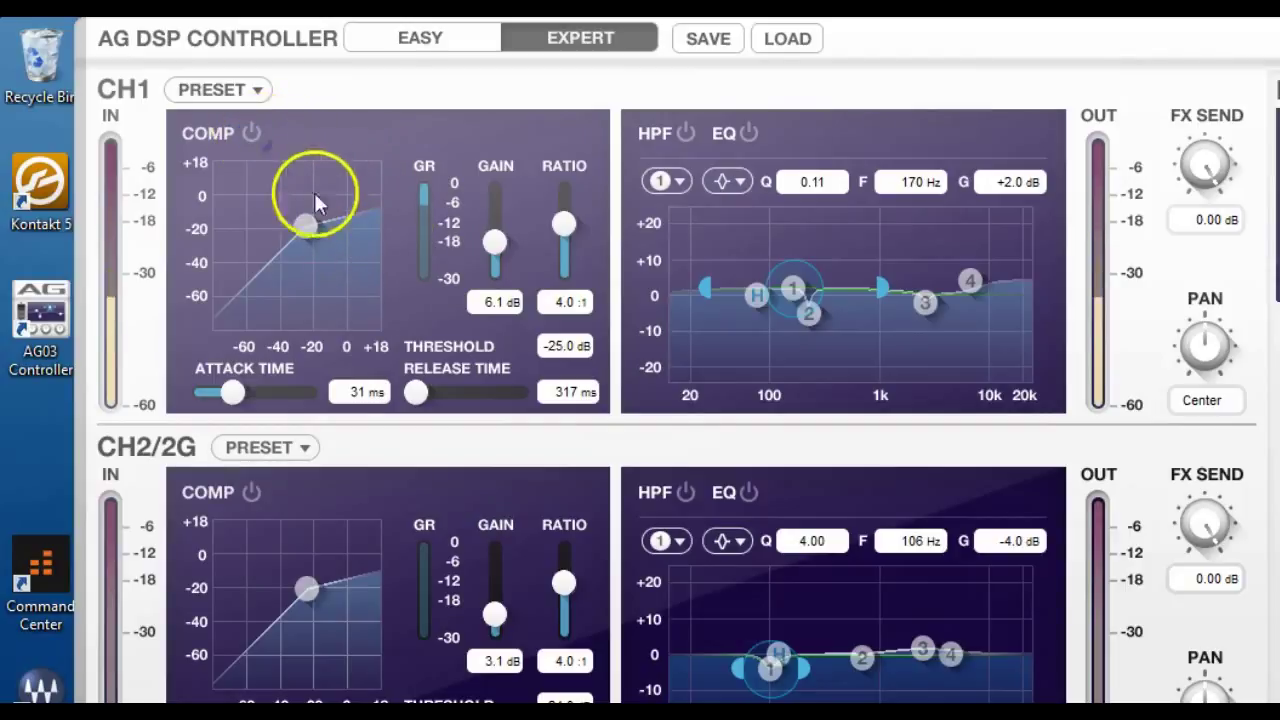
{"action": "left_click", "coordinate": [410, 253]}
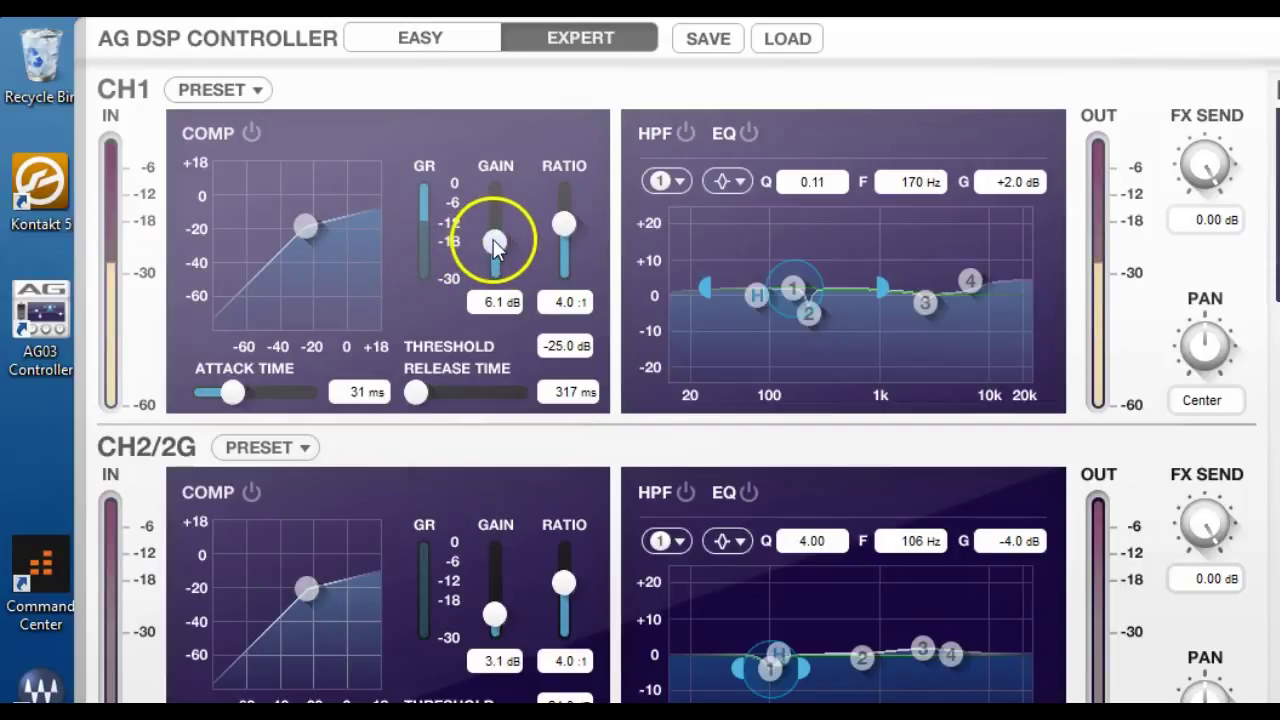
Set the CH1 compressor's ratio to 20.0:1 and its threshold to -27.0 dB
{"action": "left_click_drag", "start_coordinate": [566, 228], "coordinate": [568, 196]}
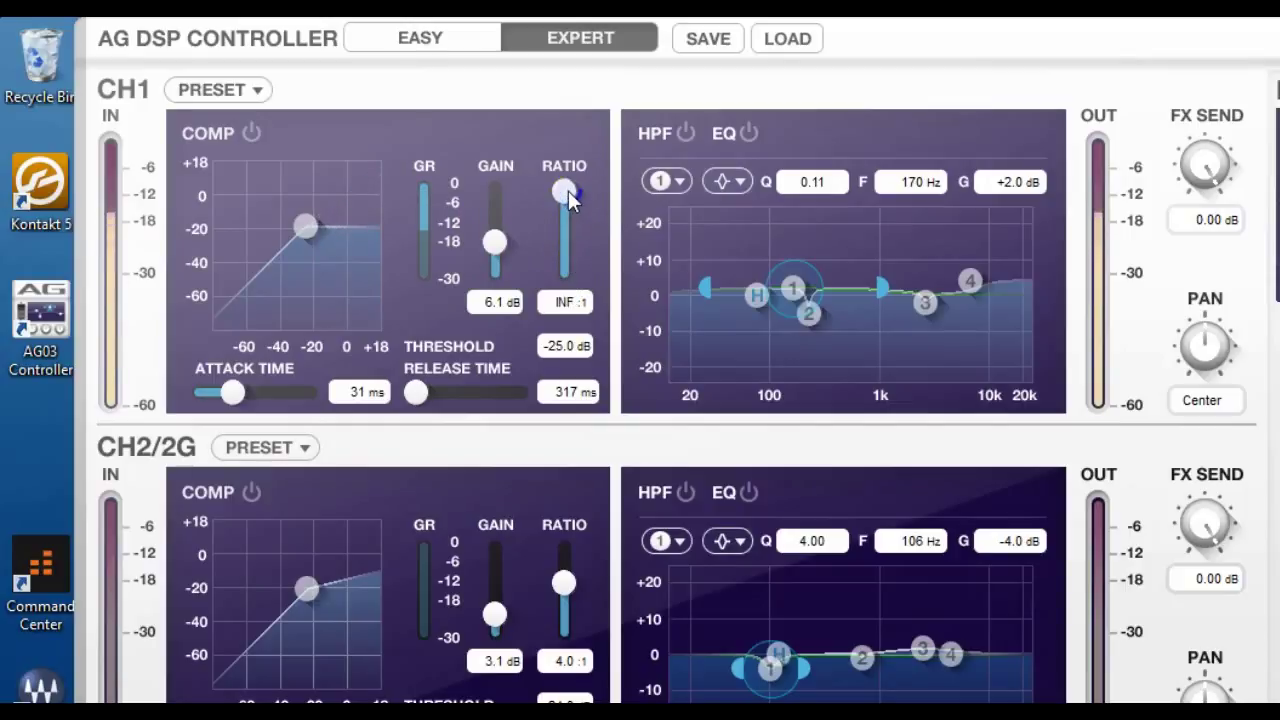
{"action": "left_click_drag", "start_coordinate": [568, 195], "coordinate": [568, 199]}
{"action": "left_click", "coordinate": [565, 345]}
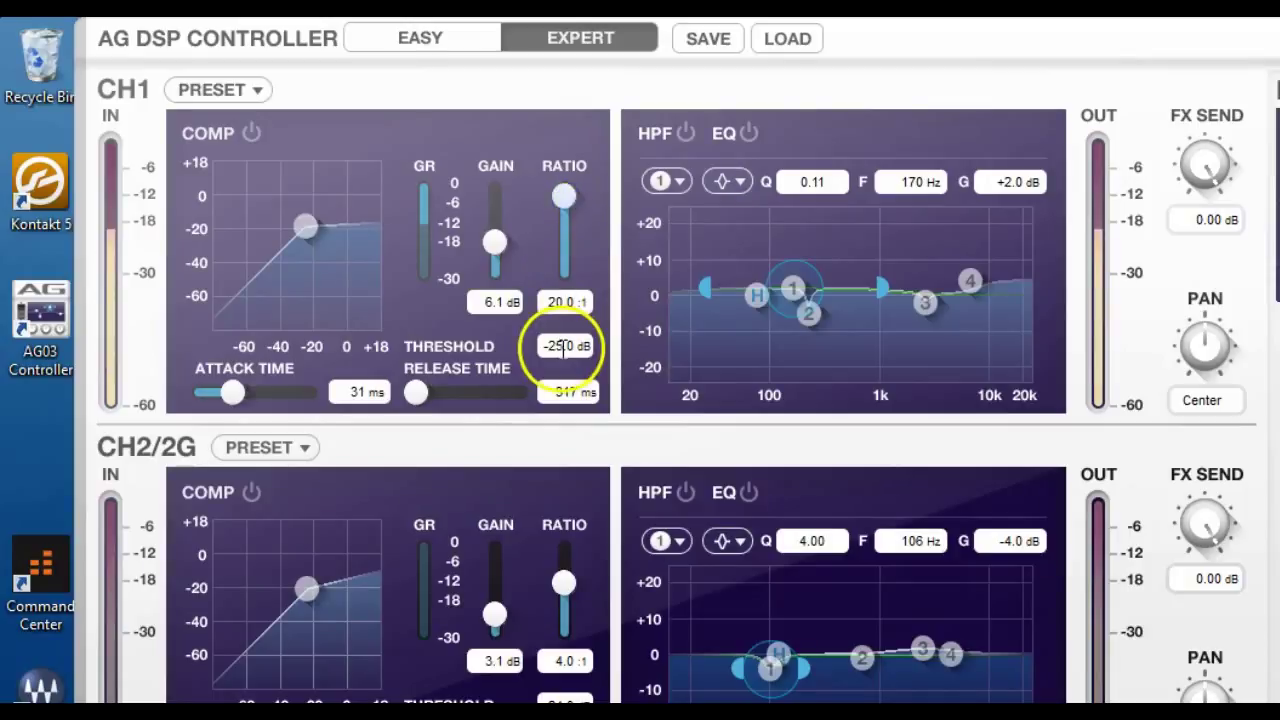
{"action": "left_click", "coordinate": [286, 374]}
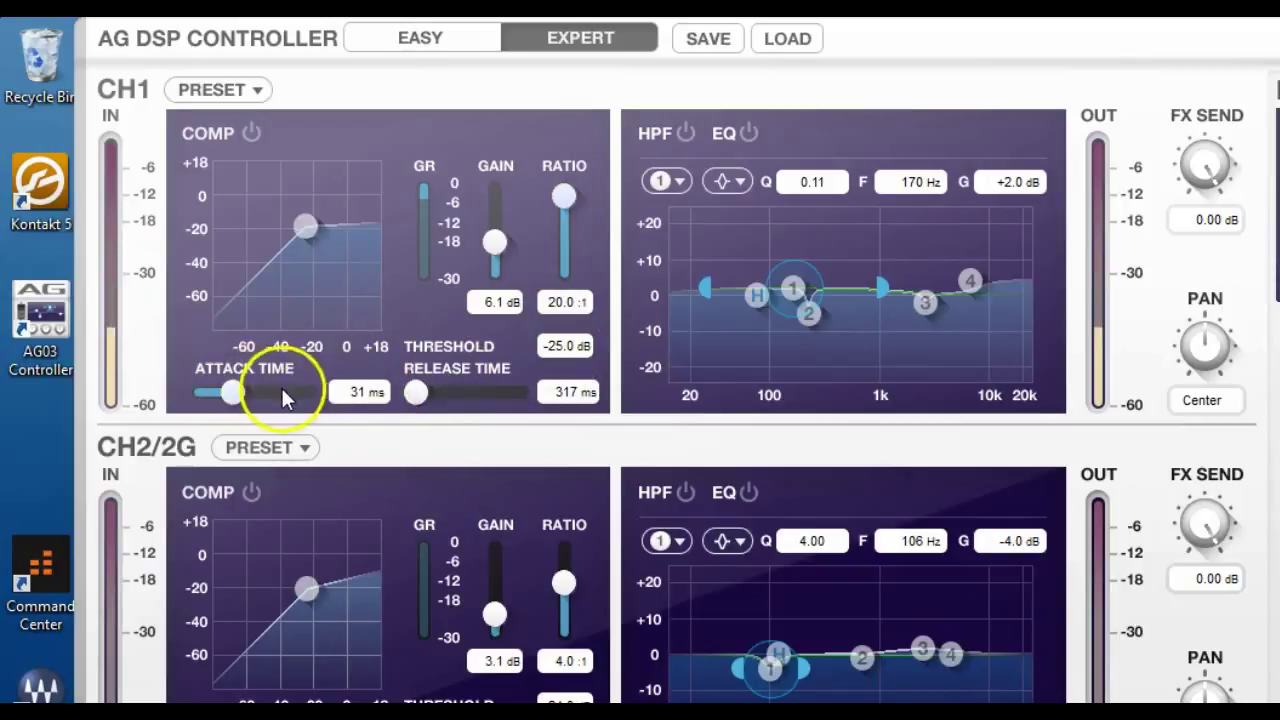
{"action": "left_click", "coordinate": [306, 228]}
{"action": "mouse_move", "coordinate": [306, 228]}
{"action": "left_mouse_down"}
{"action": "mouse_move", "coordinate": [267, 276]}
{"action": "mouse_move", "coordinate": [306, 251]}
{"action": "mouse_move", "coordinate": [272, 282]}
{"action": "mouse_move", "coordinate": [297, 240]}
{"action": "mouse_move", "coordinate": [263, 269]}
{"action": "mouse_move", "coordinate": [315, 224]}
{"action": "mouse_move", "coordinate": [270, 269]}
{"action": "mouse_move", "coordinate": [305, 236]}
{"action": "left_mouse_up"}
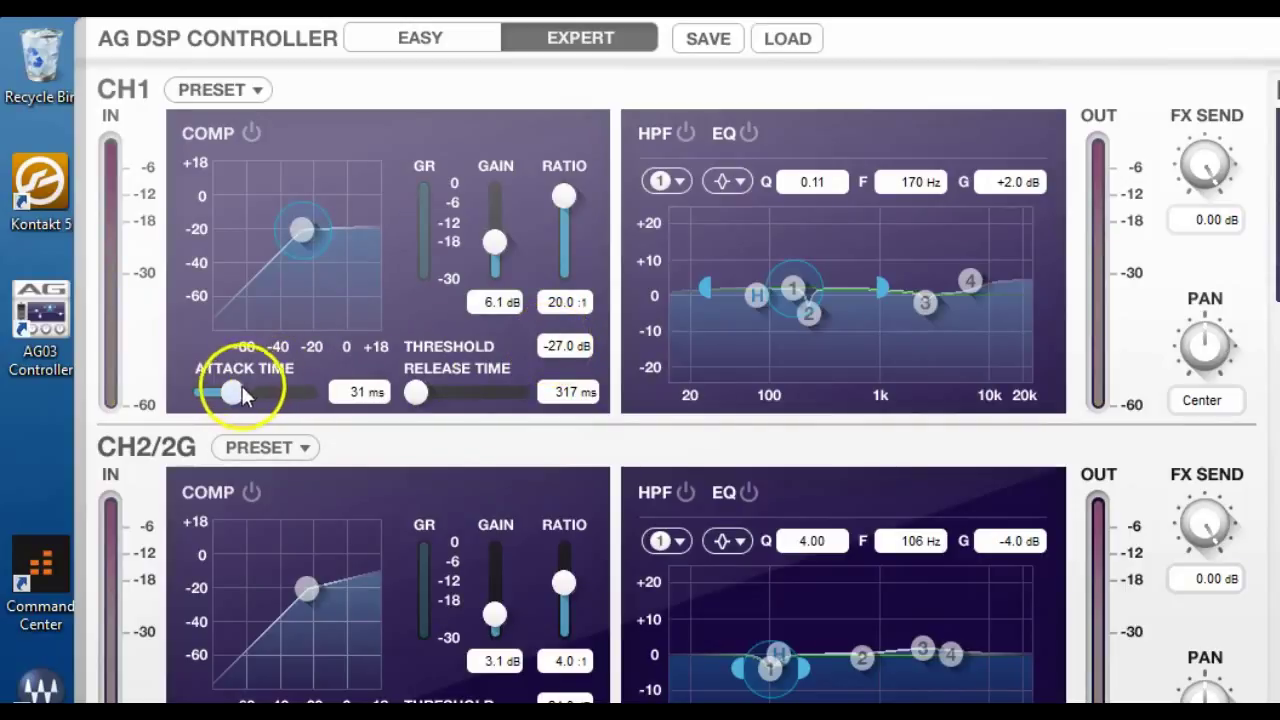
Set the CH1 compressor's attack time to 100 ms and its release time to about 4539 ms
{"action": "left_click_drag", "start_coordinate": [238, 390], "coordinate": [322, 395]}
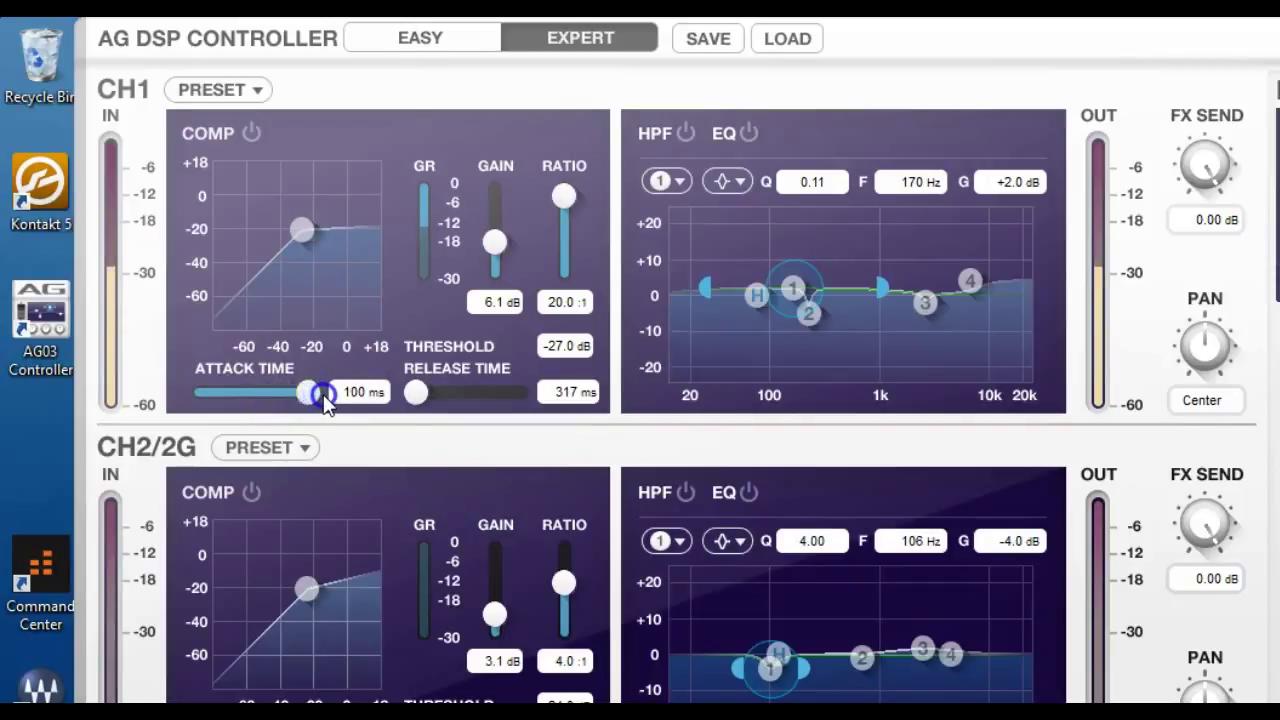
{"action": "left_click_drag", "start_coordinate": [416, 392], "coordinate": [466, 400]}
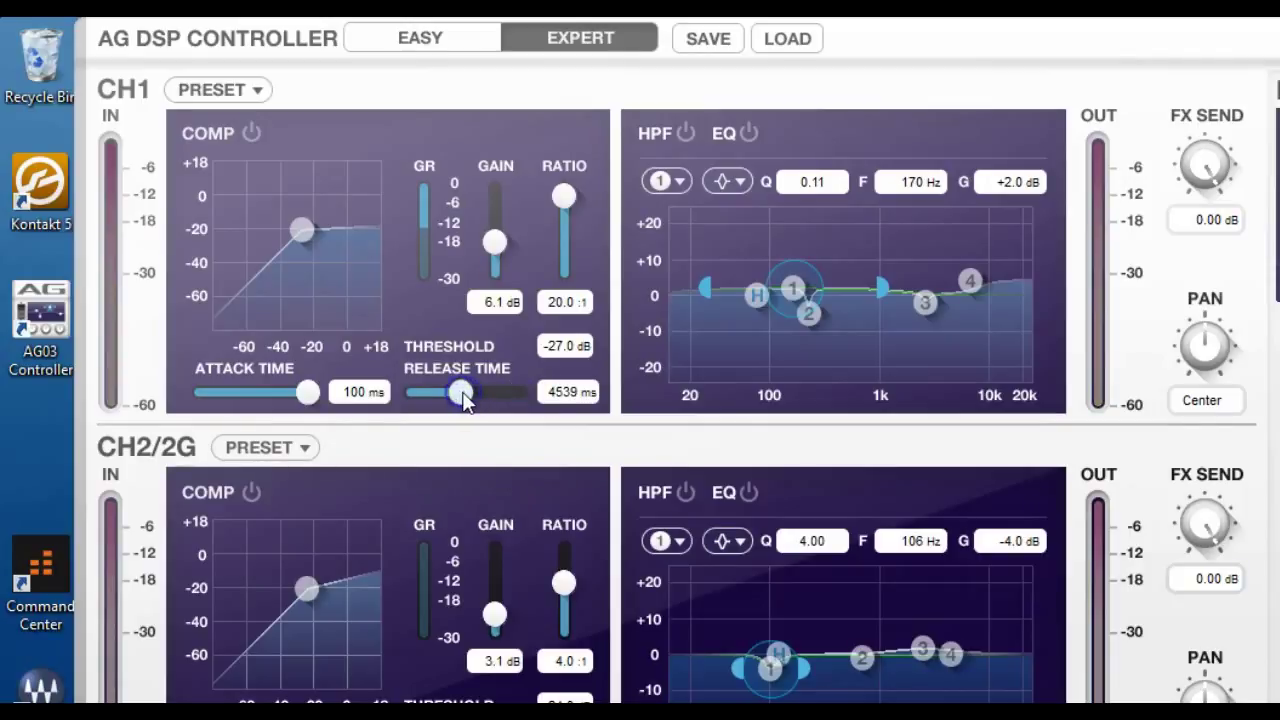
Reset CH1 by loading the Default preset
{"action": "left_click", "coordinate": [252, 89]}
{"action": "left_click", "coordinate": [163, 147]}
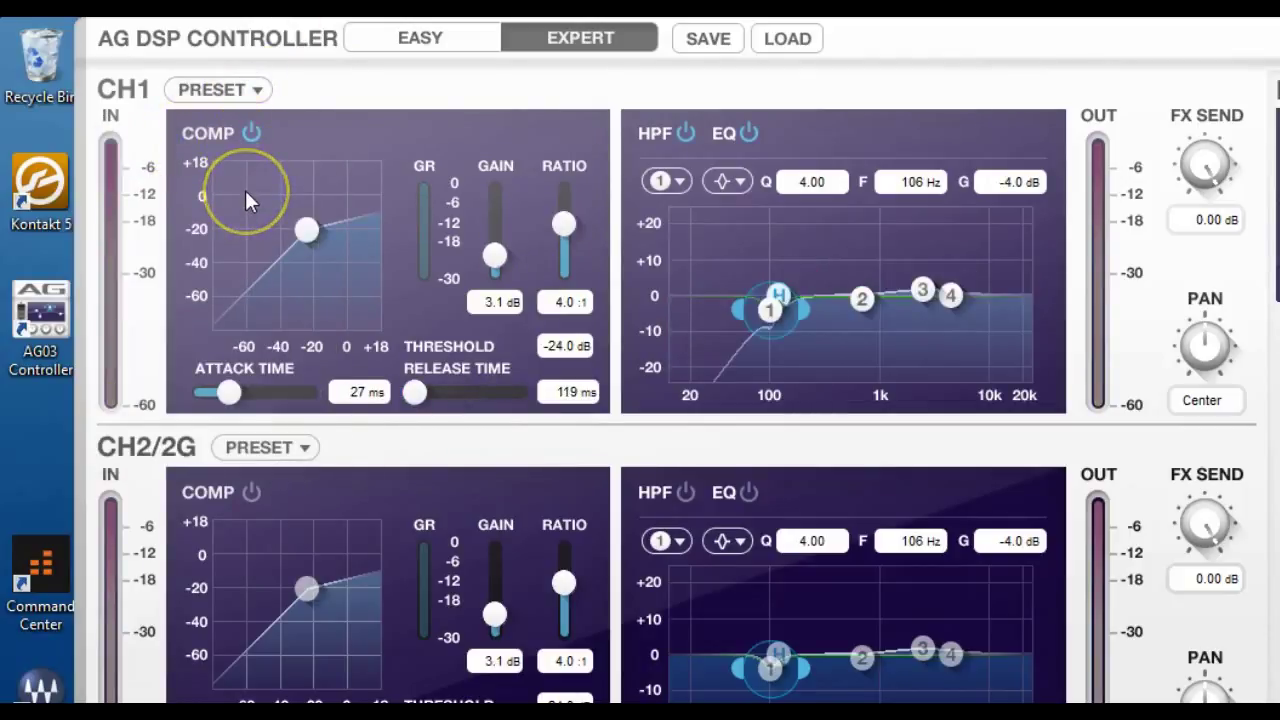
Look through the available CH1 presets and apply Vocal/Male
{"action": "left_click", "coordinate": [258, 89]}
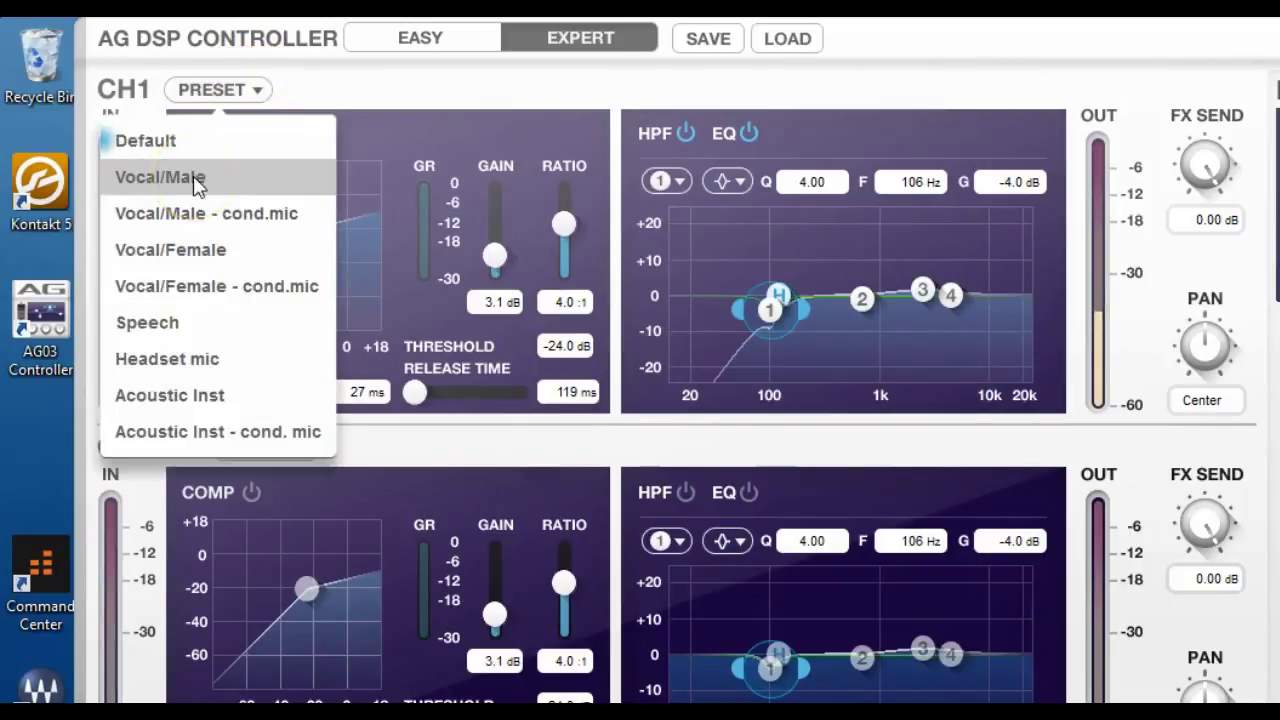
{"action": "left_click", "coordinate": [200, 215]}
{"action": "left_click", "coordinate": [203, 252]}
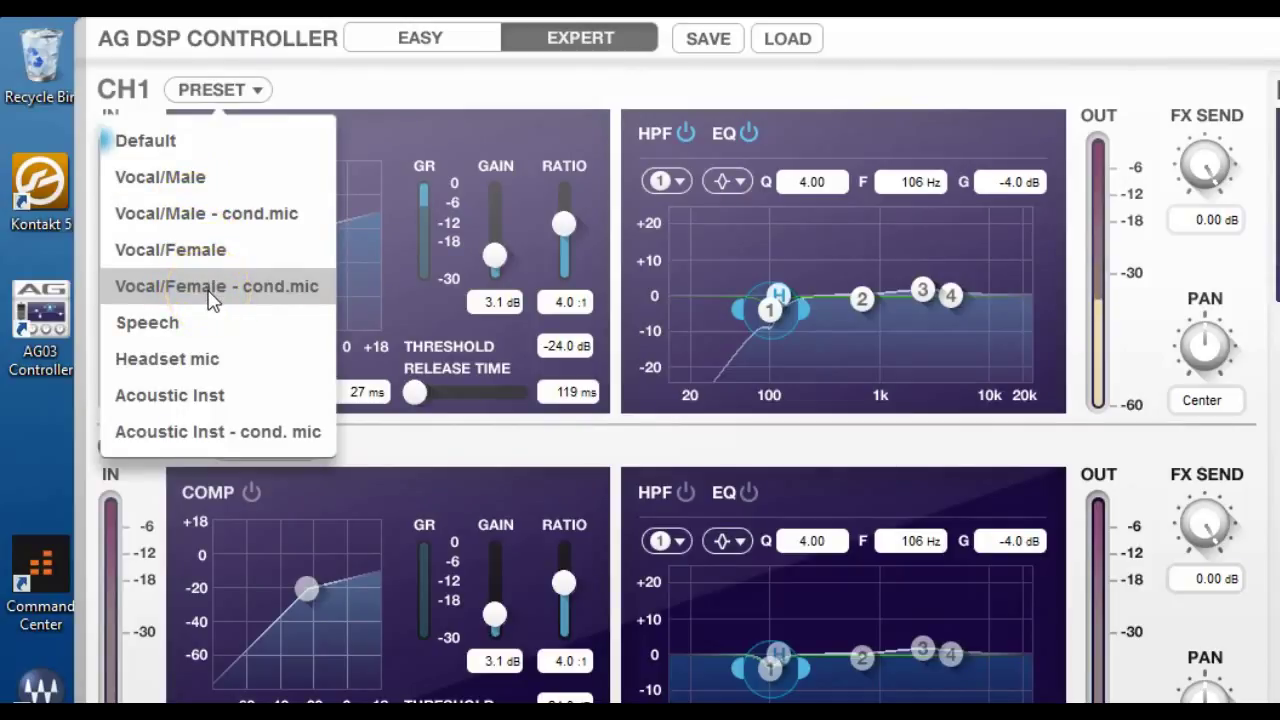
{"action": "left_click", "coordinate": [200, 363]}
{"action": "left_click", "coordinate": [206, 410]}
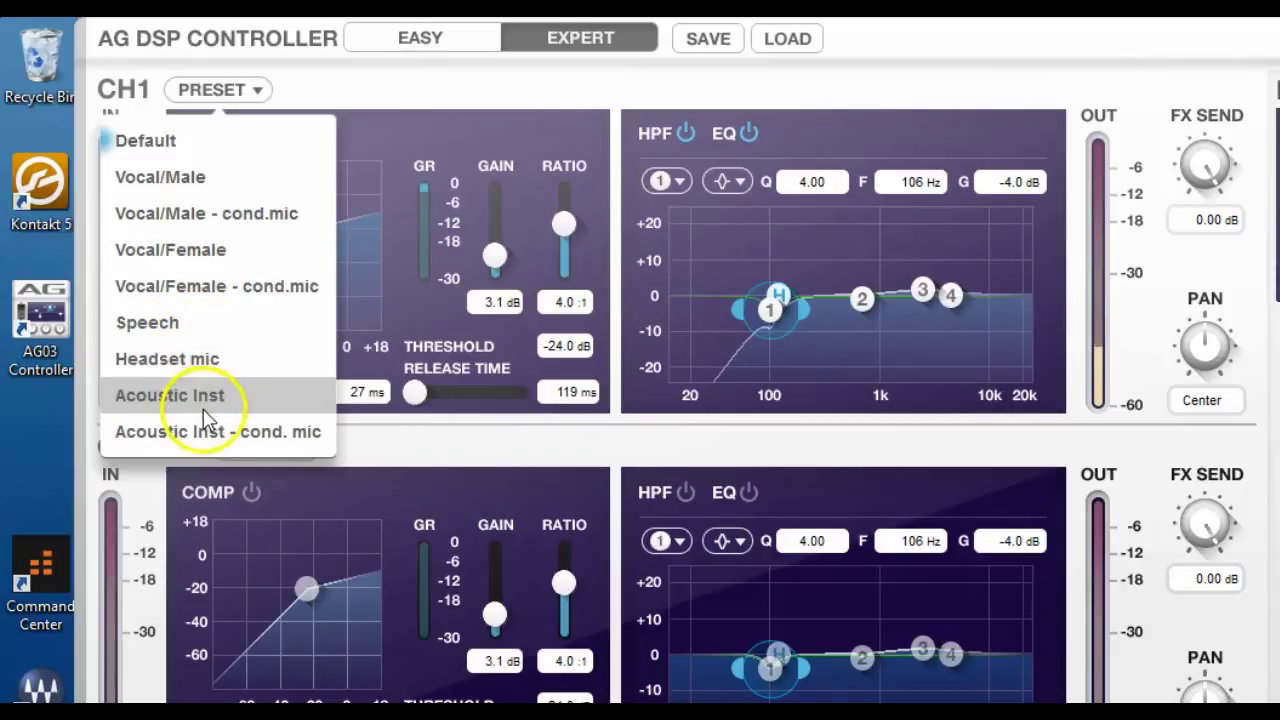
{"action": "left_click", "coordinate": [200, 432]}
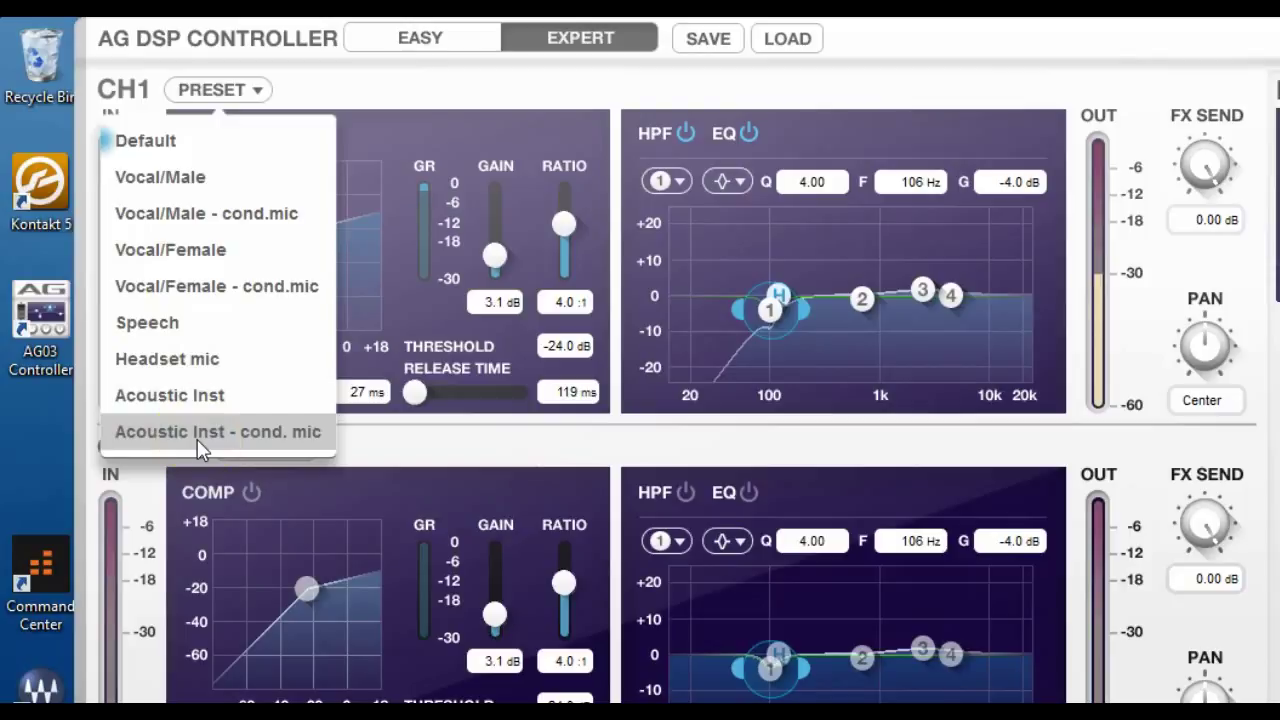
{"action": "left_click", "coordinate": [197, 182]}
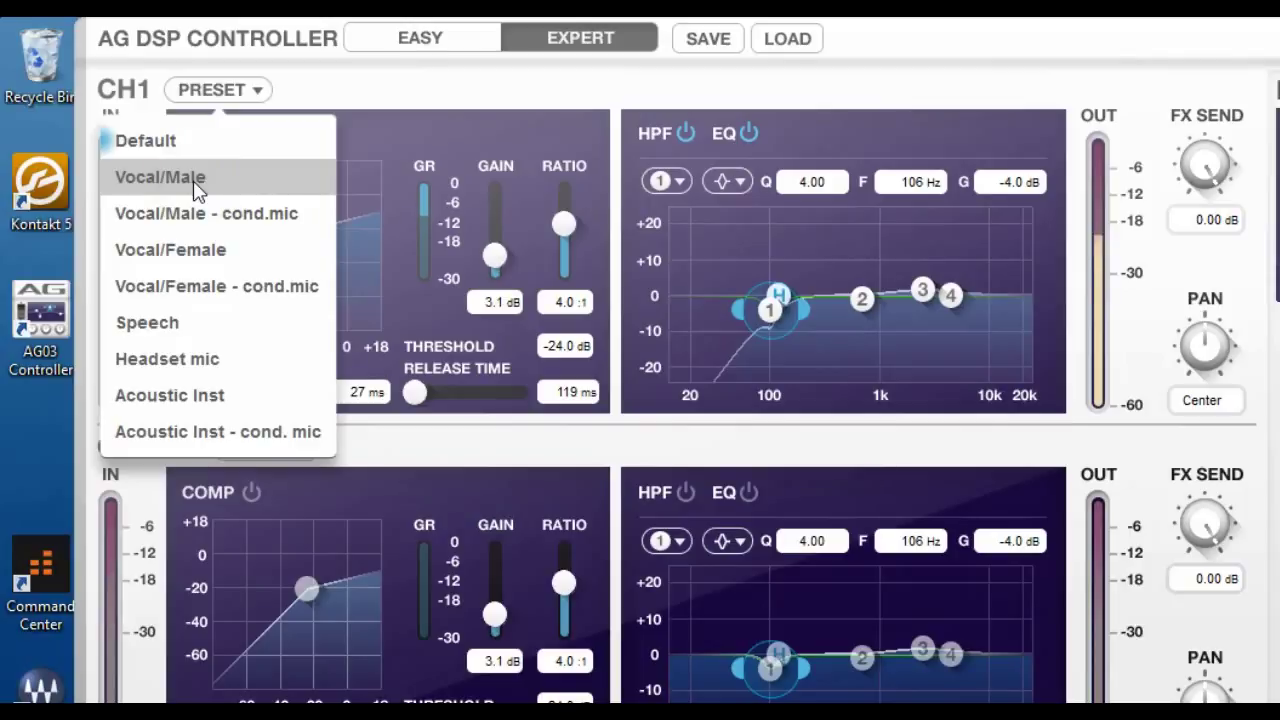
{"action": "left_click", "coordinate": [195, 180]}
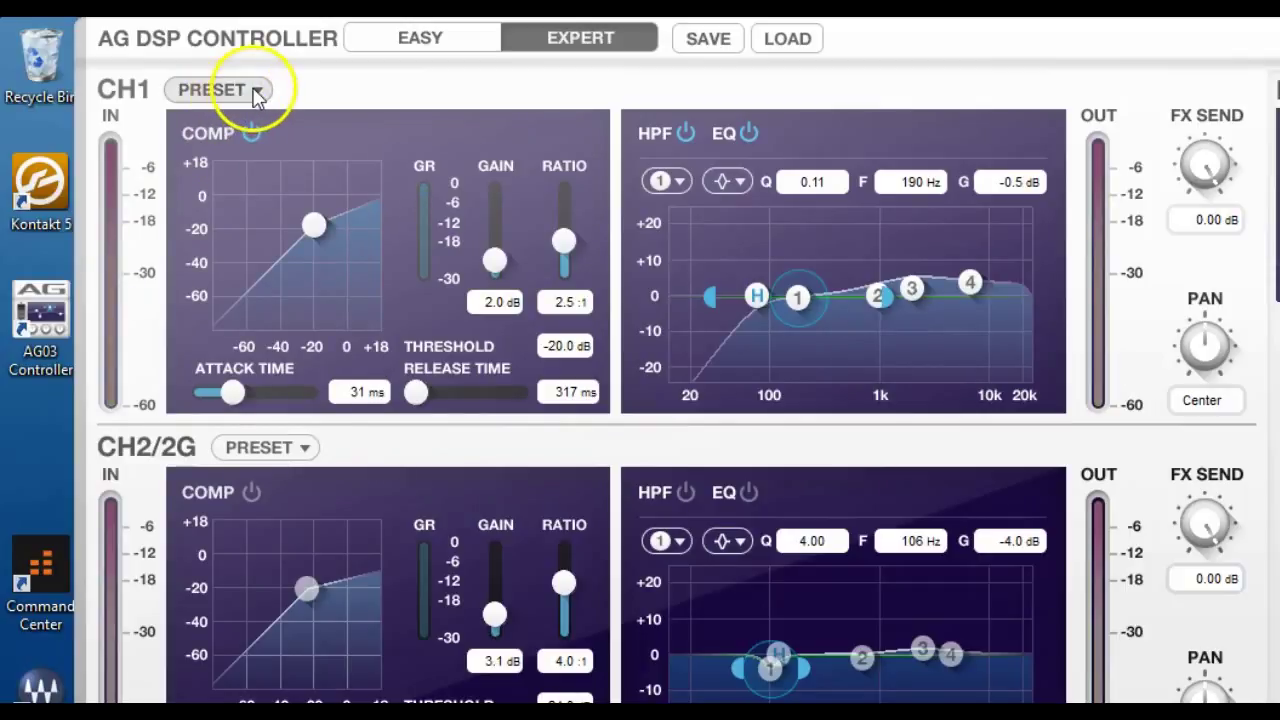
Apply the Vocal/Male - cond.mic preset to CH1 and select EQ band 2
{"action": "left_click", "coordinate": [255, 90]}
{"action": "left_click", "coordinate": [225, 215]}
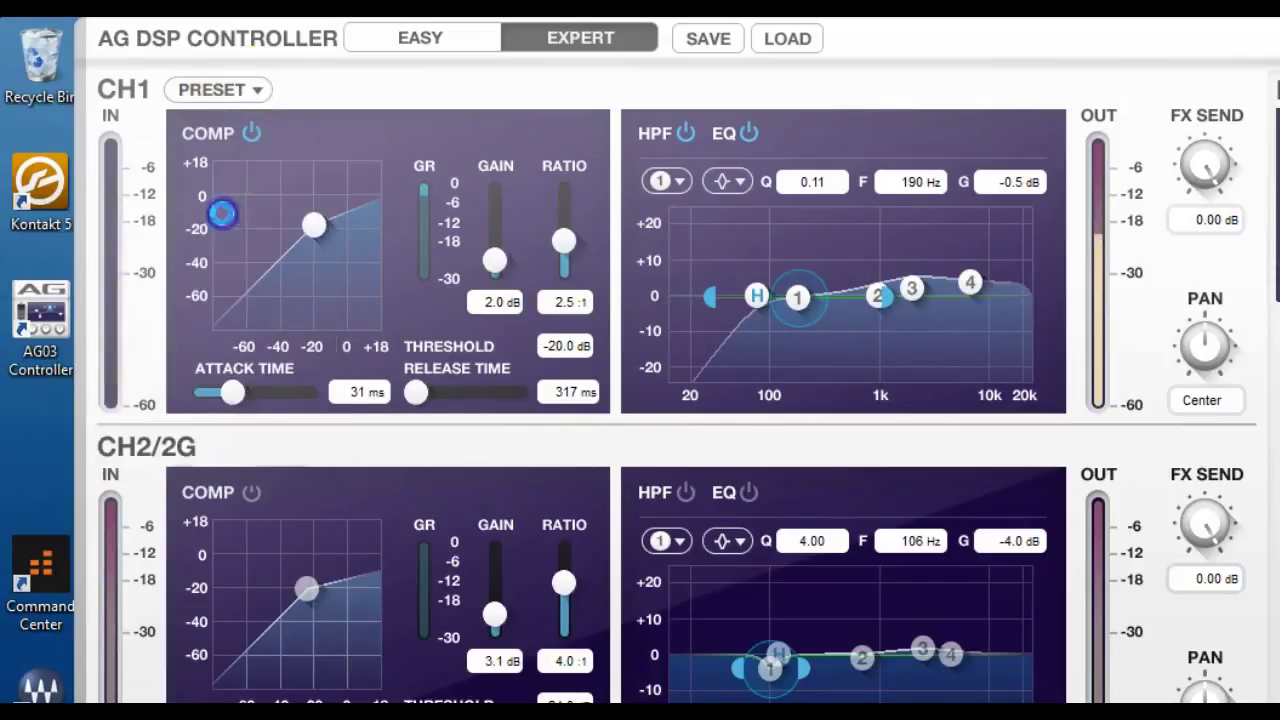
{"action": "left_click", "coordinate": [314, 226]}
{"action": "left_click", "coordinate": [805, 312]}
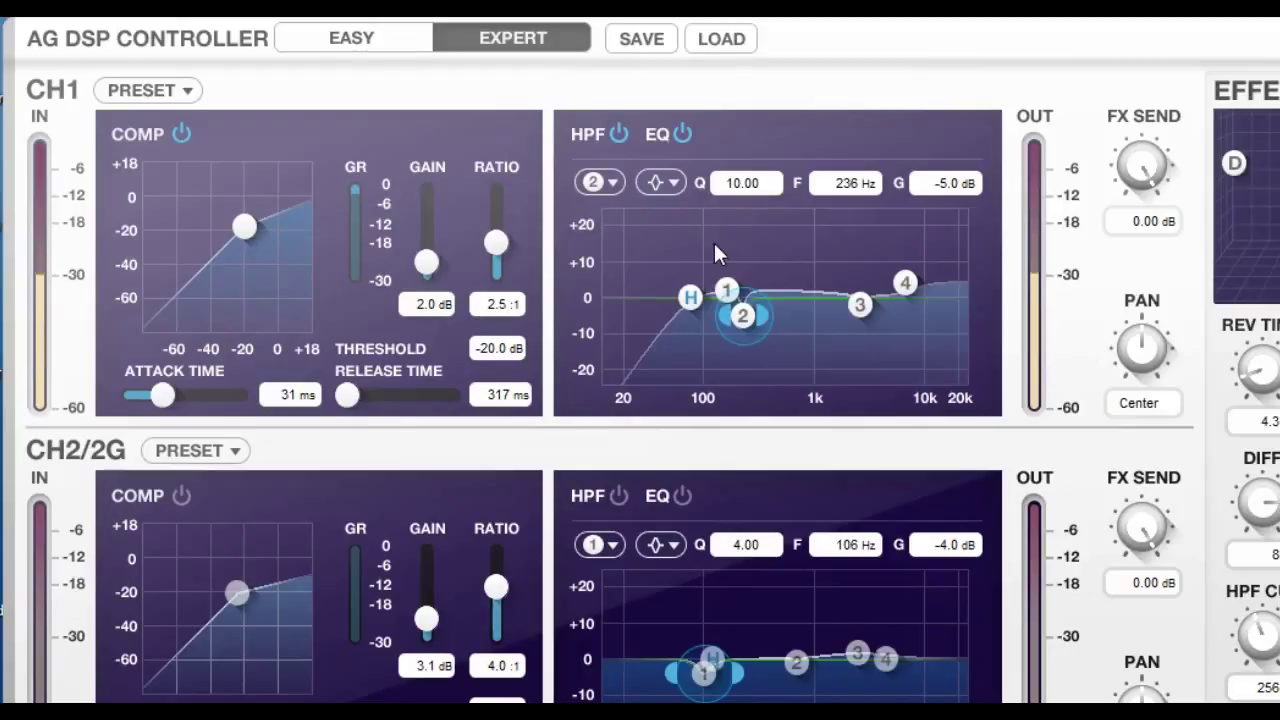
Toggle the CH1 high-pass filter to compare the sound, leaving it on
{"action": "left_click", "coordinate": [617, 133]}
{"action": "left_click", "coordinate": [616, 131]}
{"action": "left_click", "coordinate": [615, 135]}
Adjust the cutoff frequency of the CH1 high-pass filter on the EQ graph to about 79 Hz
{"action": "left_click", "coordinate": [690, 297]}
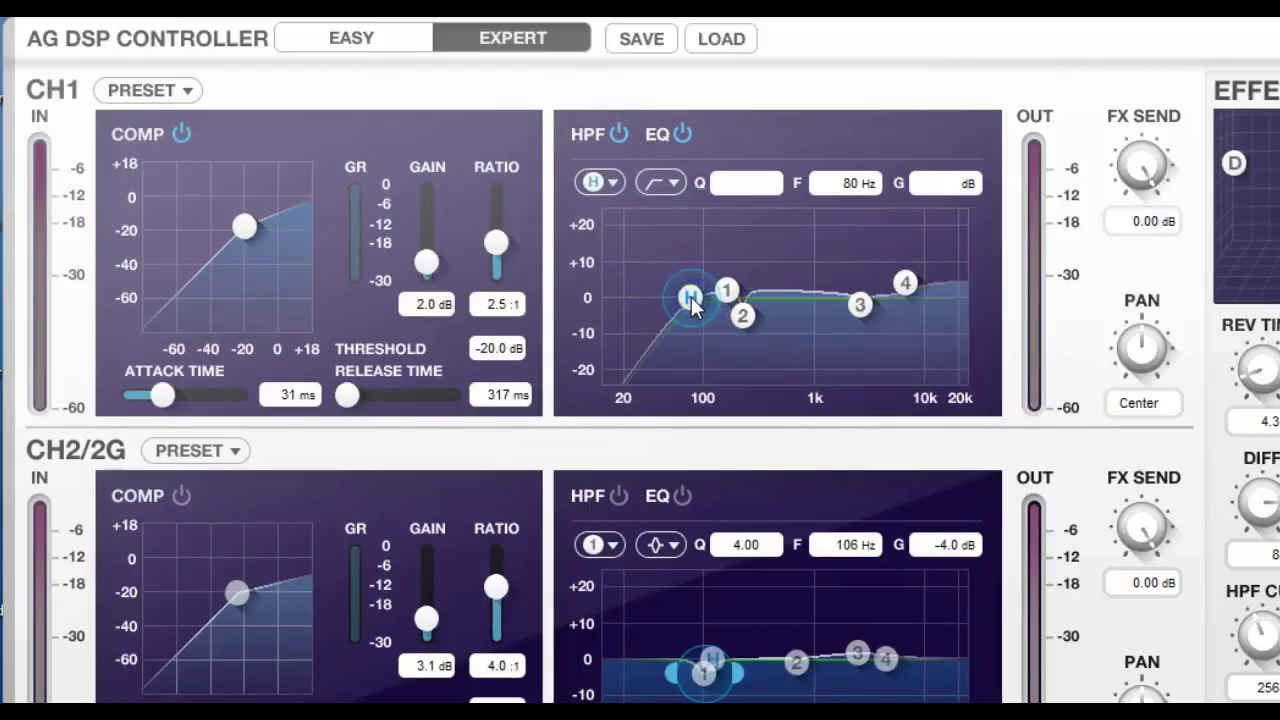
{"action": "mouse_move", "coordinate": [691, 297]}
{"action": "left_mouse_down"}
{"action": "mouse_move", "coordinate": [799, 296]}
{"action": "mouse_move", "coordinate": [689, 304]}
{"action": "left_mouse_up"}
{"action": "left_click", "coordinate": [818, 183]}
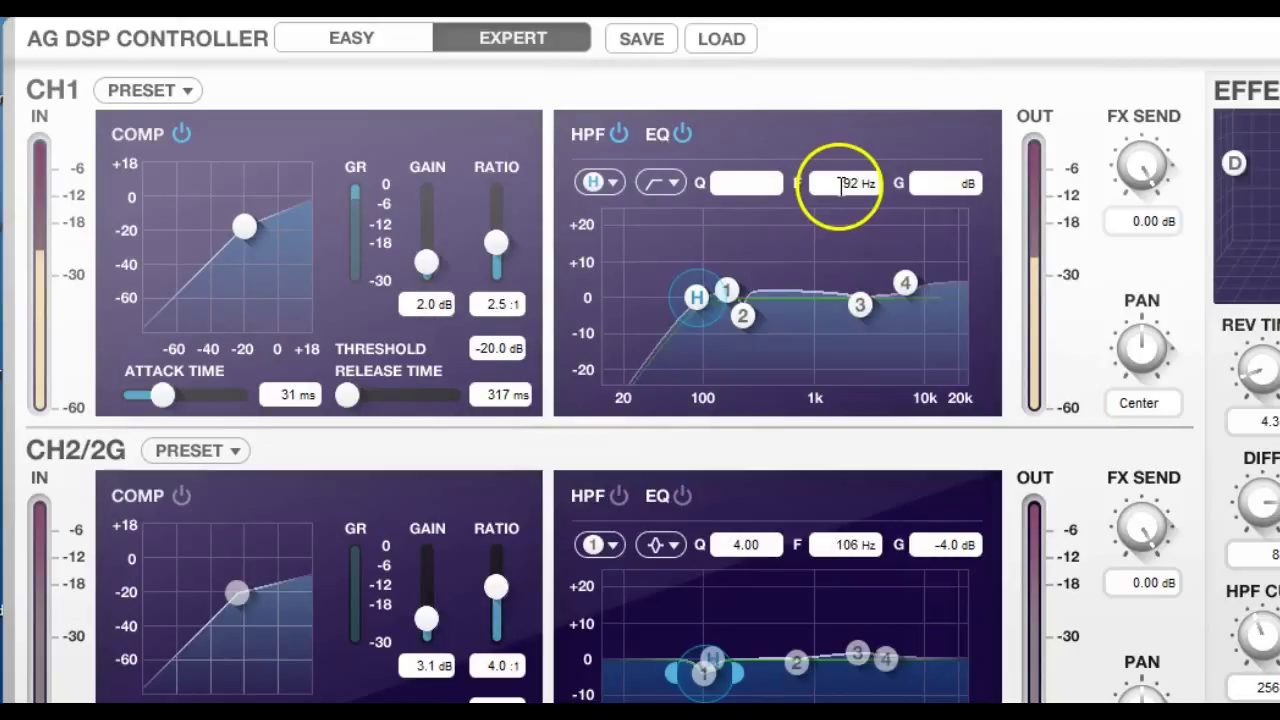
{"action": "double_click", "coordinate": [847, 182]}
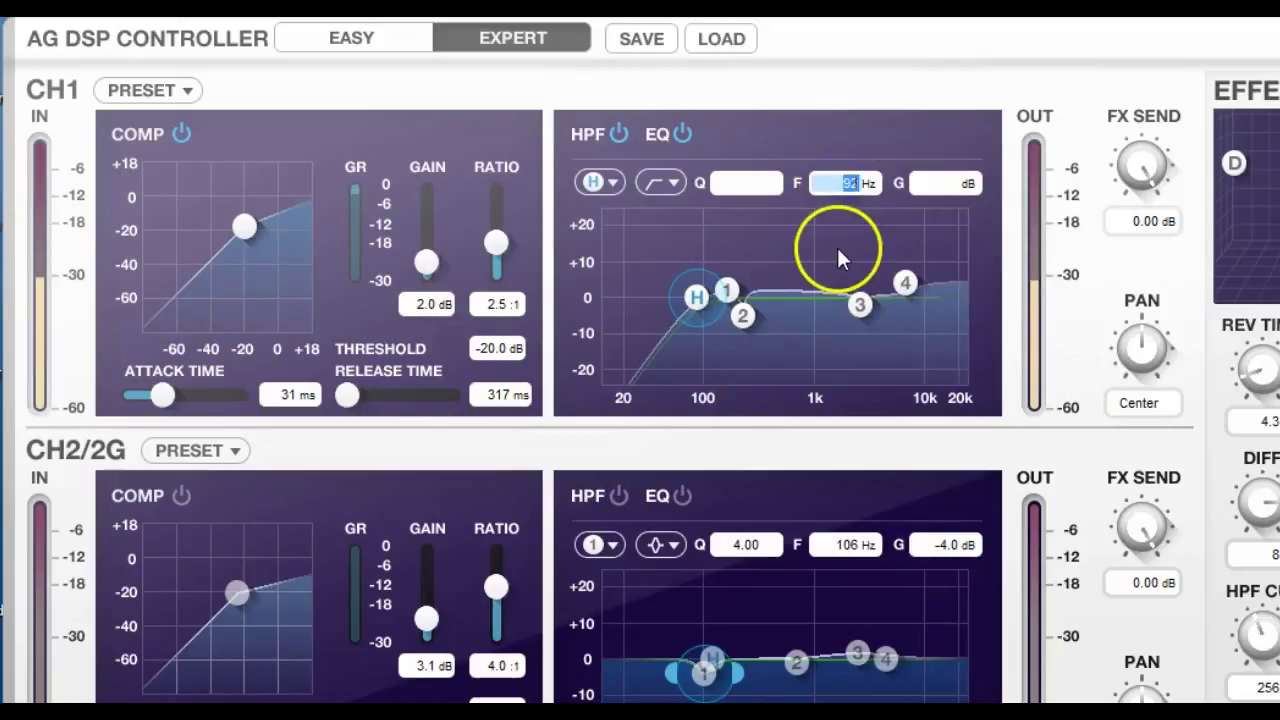
{"action": "left_click_drag", "start_coordinate": [697, 300], "coordinate": [688, 297]}
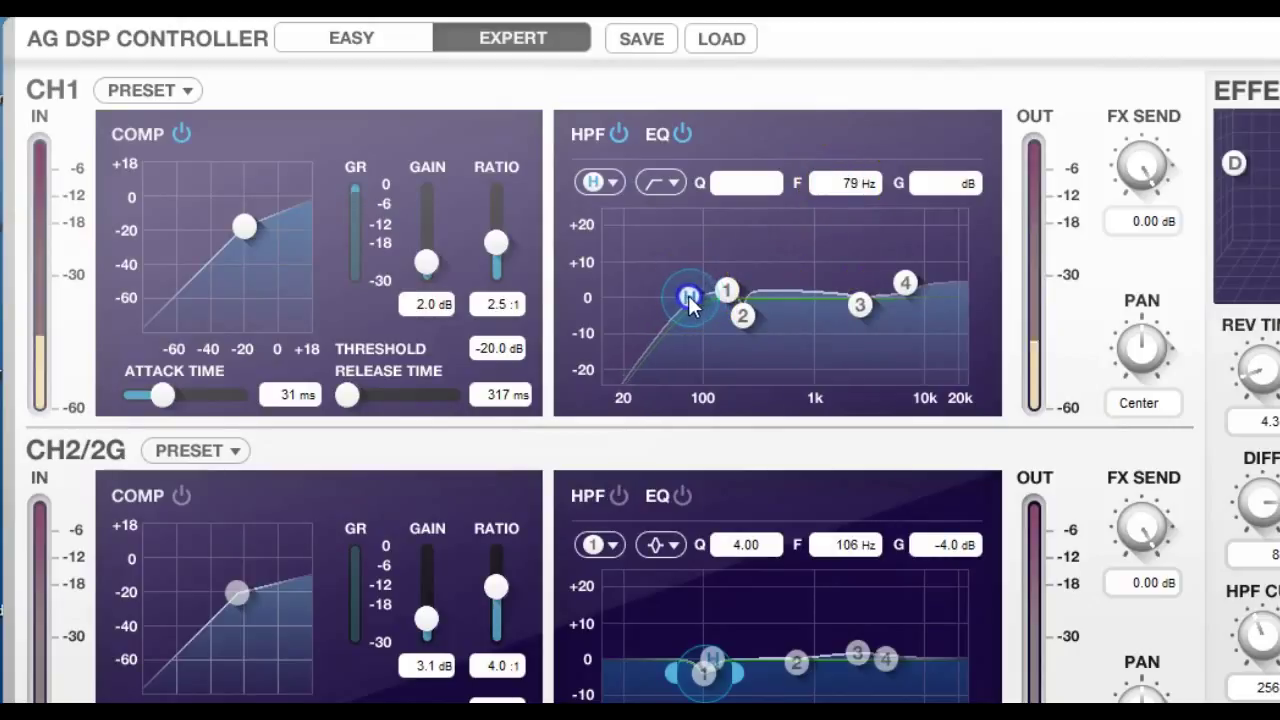
Change the filter type of CH1 EQ band 1 to low shelf
{"action": "left_click", "coordinate": [727, 290]}
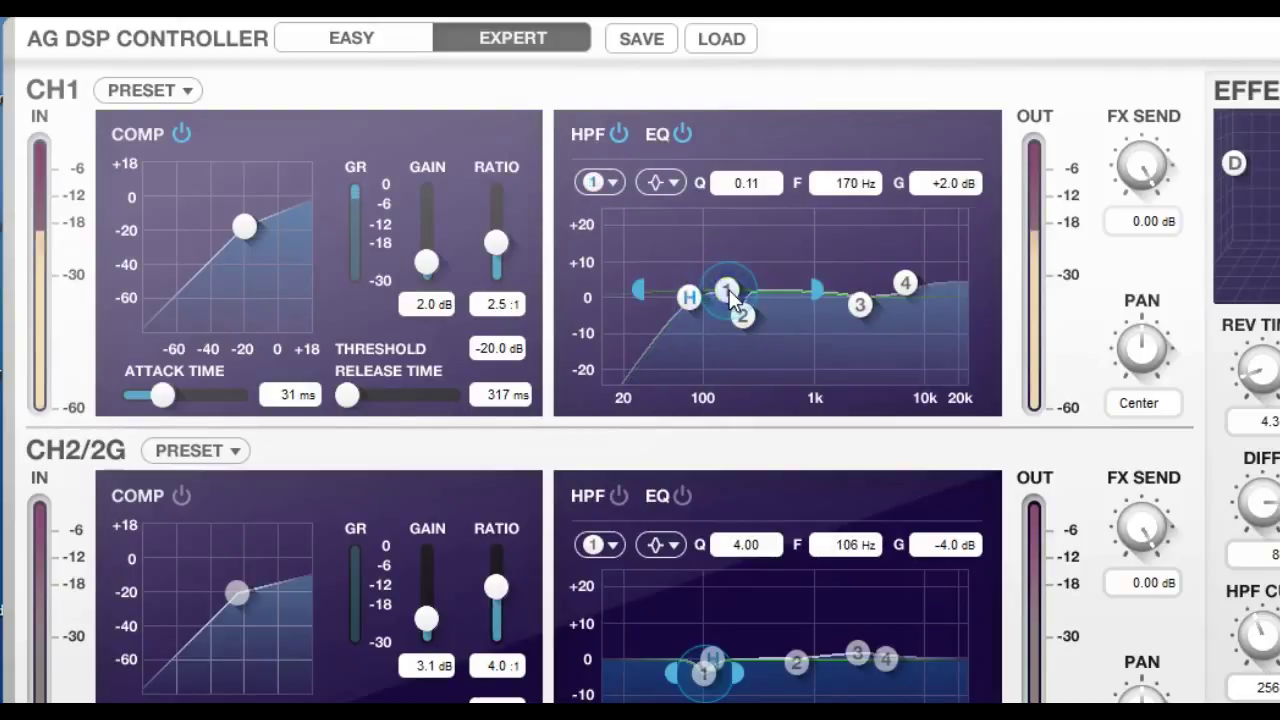
{"action": "left_click", "coordinate": [671, 182]}
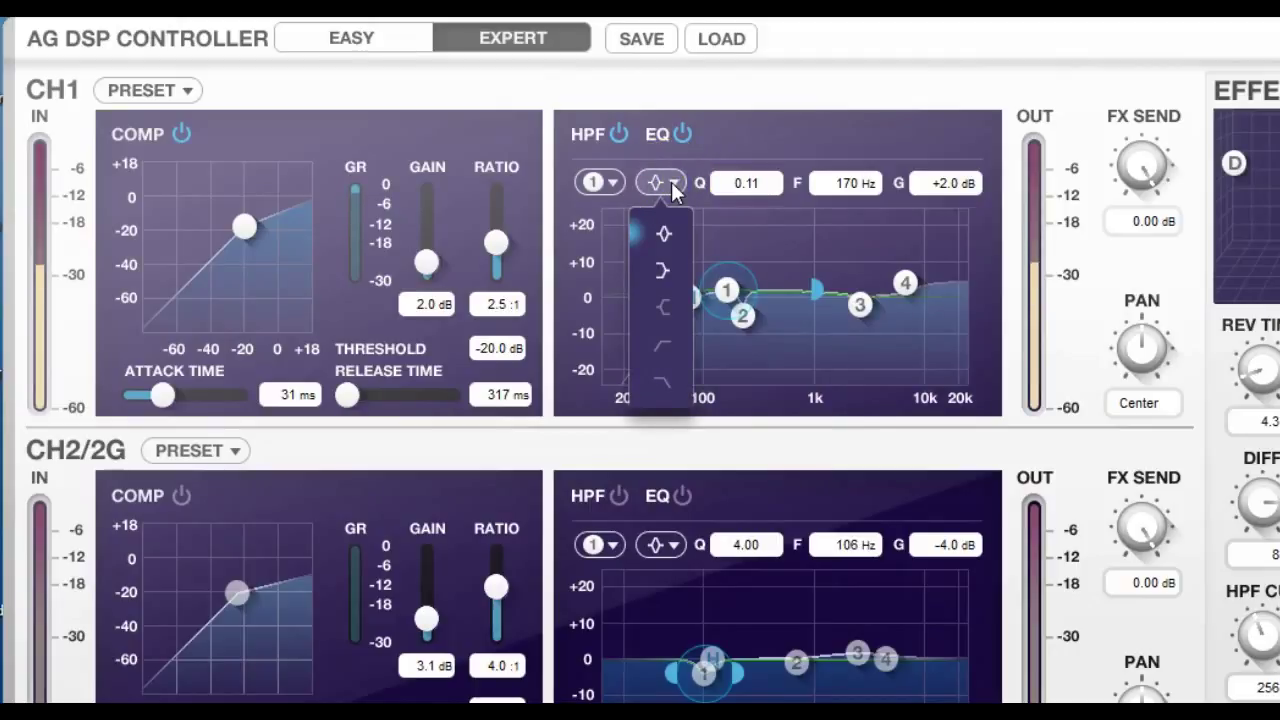
{"action": "left_click", "coordinate": [665, 262]}
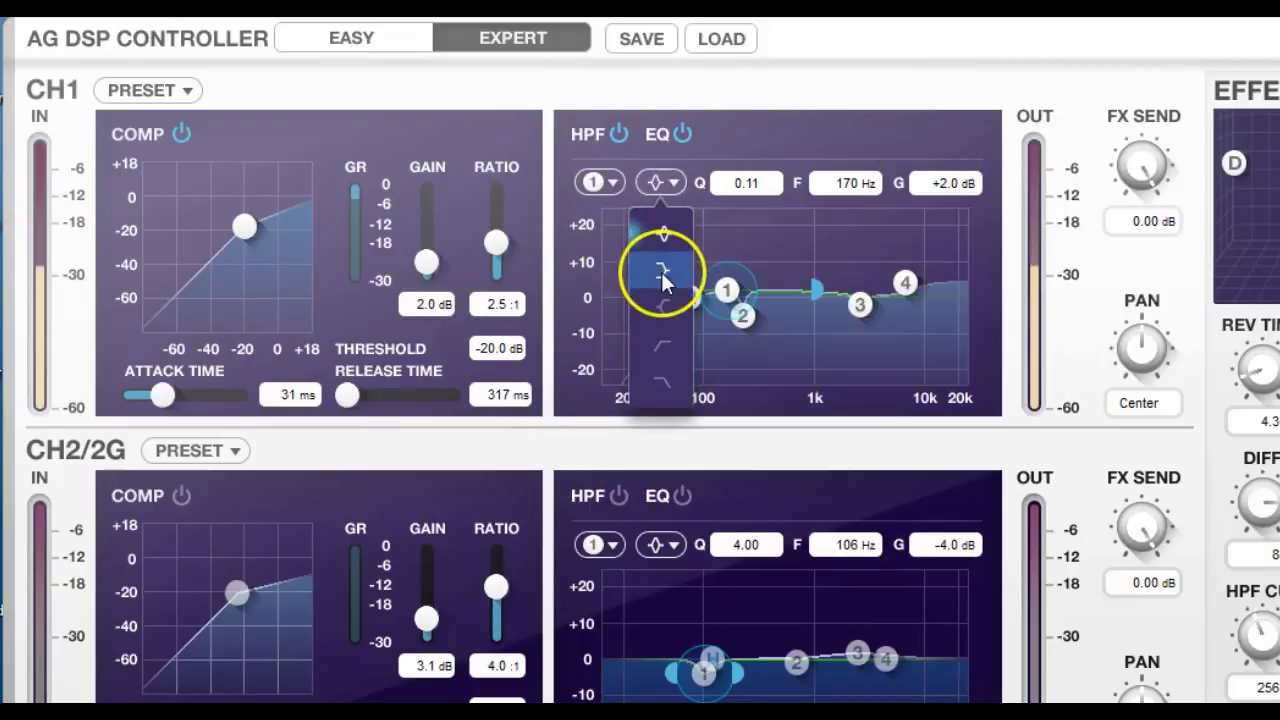
Switch off the CH1 high-pass filter and lower the EQ band 1 low shelf to about -13 dB just below 100 Hz
{"action": "left_click", "coordinate": [686, 295]}
{"action": "left_click", "coordinate": [597, 157]}
{"action": "left_click", "coordinate": [617, 133]}
{"action": "left_click", "coordinate": [728, 288]}
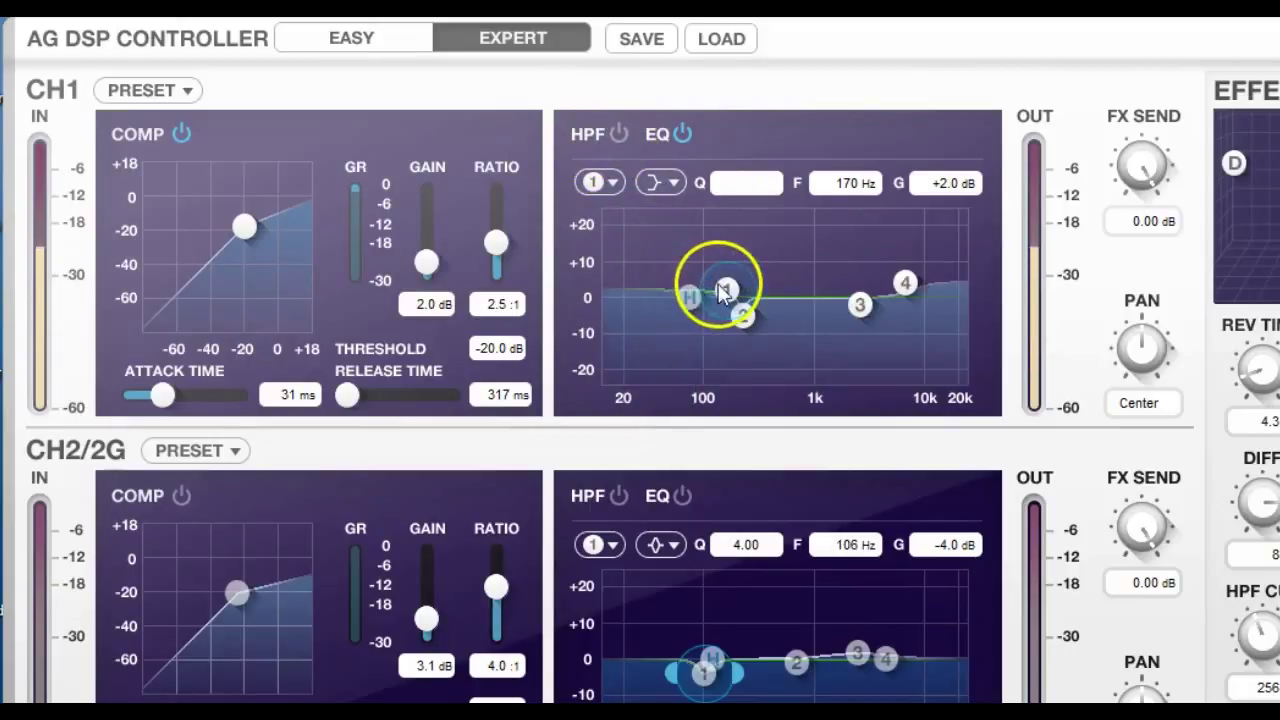
{"action": "left_click_drag", "start_coordinate": [731, 292], "coordinate": [691, 346]}
Move CH1 EQ band 2, kept as a peaking filter, to about 400 Hz at -7.5 dB, and band 3 to about 2032 Hz at -0.2 dB
{"action": "left_click", "coordinate": [742, 314]}
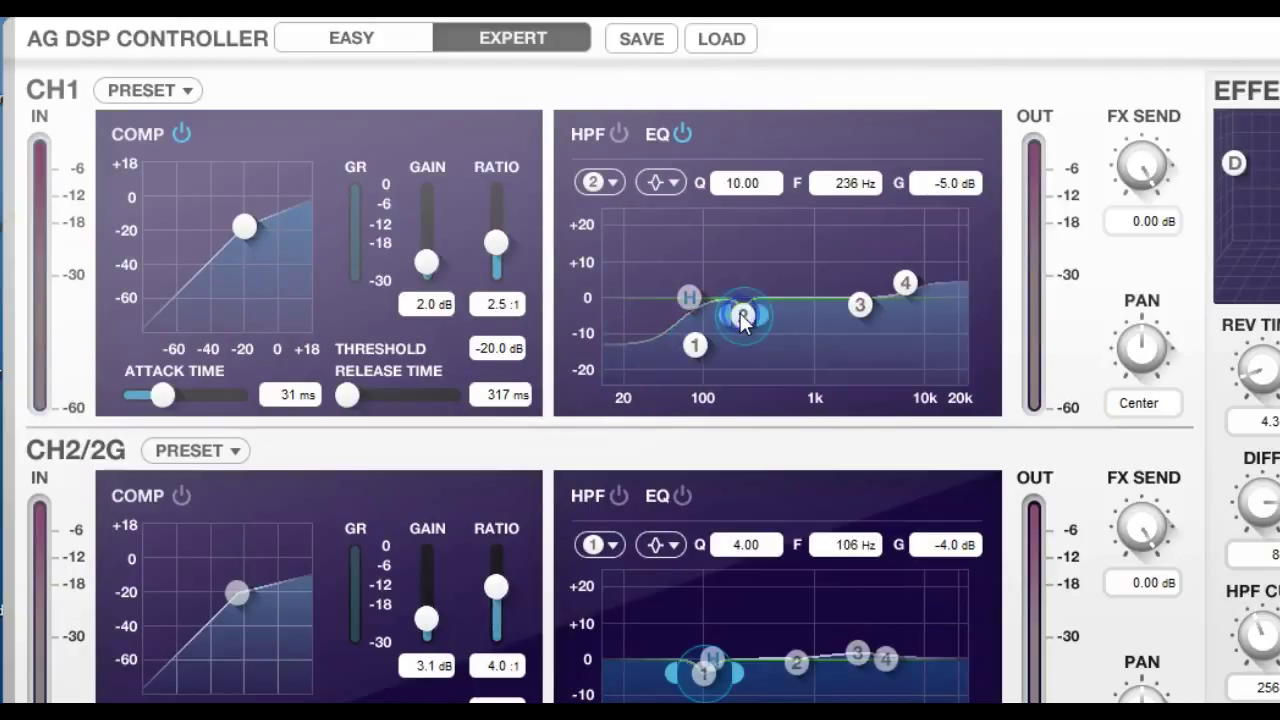
{"action": "left_click", "coordinate": [674, 183]}
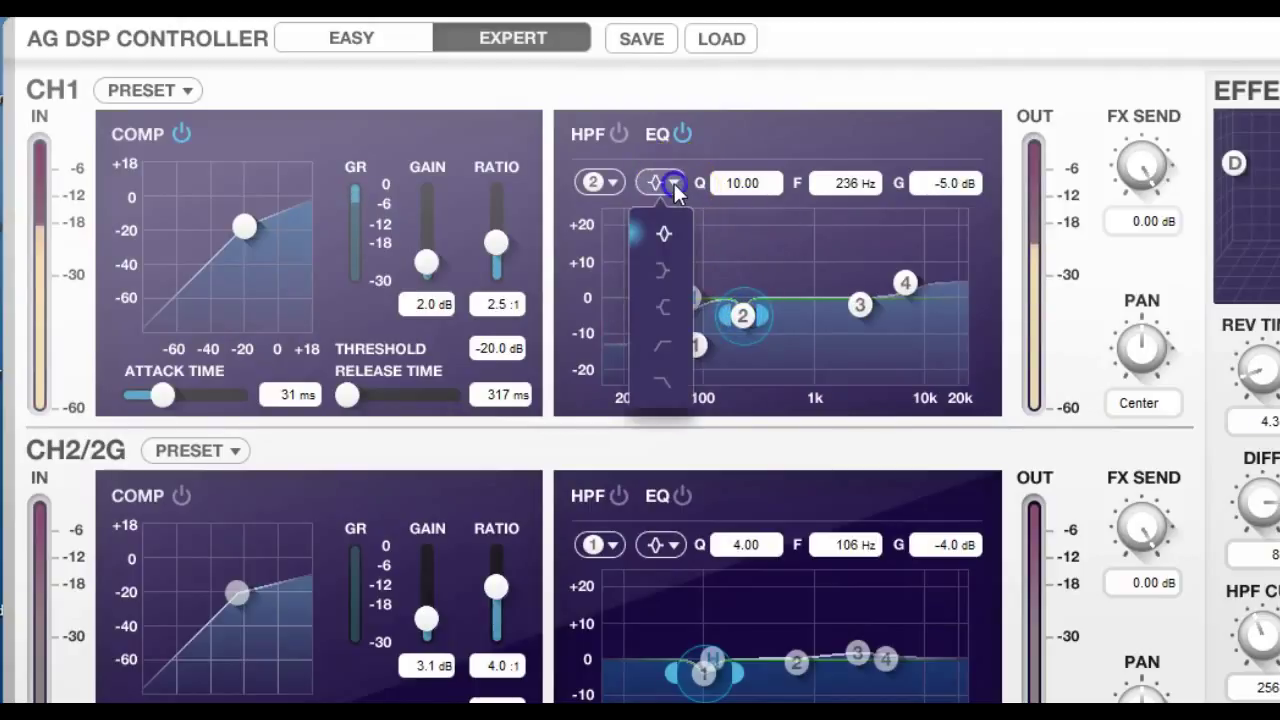
{"action": "left_click", "coordinate": [665, 232]}
{"action": "left_click", "coordinate": [741, 317]}
{"action": "left_click_drag", "start_coordinate": [741, 318], "coordinate": [767, 325]}
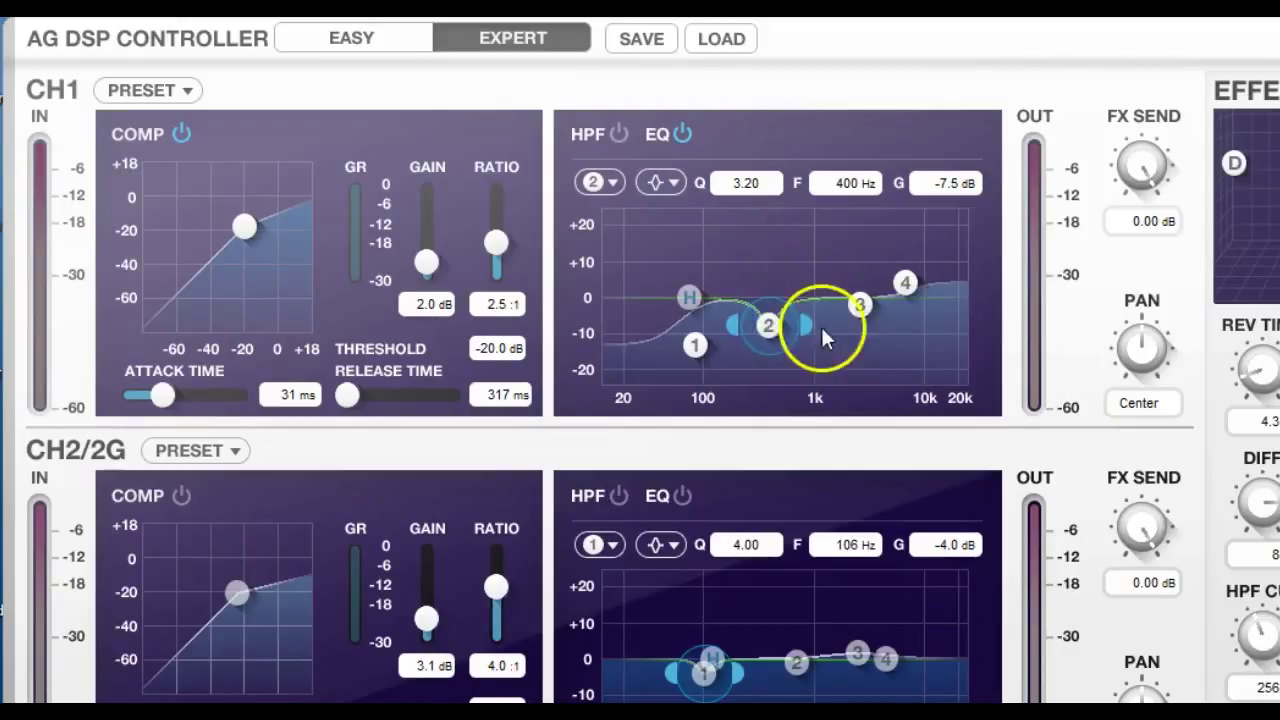
{"action": "left_click", "coordinate": [859, 306]}
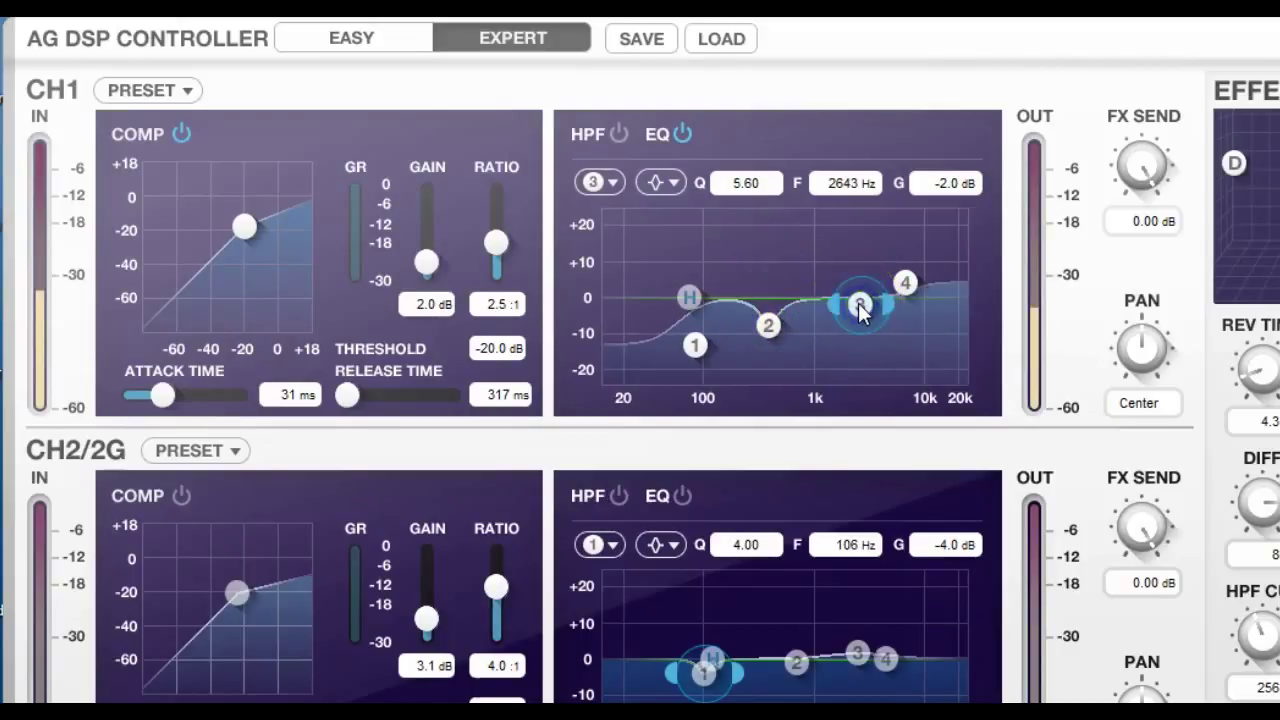
{"action": "mouse_move", "coordinate": [859, 306]}
{"action": "left_mouse_down"}
{"action": "mouse_move", "coordinate": [854, 229]}
{"action": "mouse_move", "coordinate": [862, 358]}
{"action": "mouse_move", "coordinate": [853, 266]}
{"action": "mouse_move", "coordinate": [851, 301]}
{"action": "left_mouse_up"}
Review the filter types for CH1 EQ band 4 and raise its high shelf to about +9.7 dB at 7125 Hz
{"action": "left_click", "coordinate": [904, 284]}
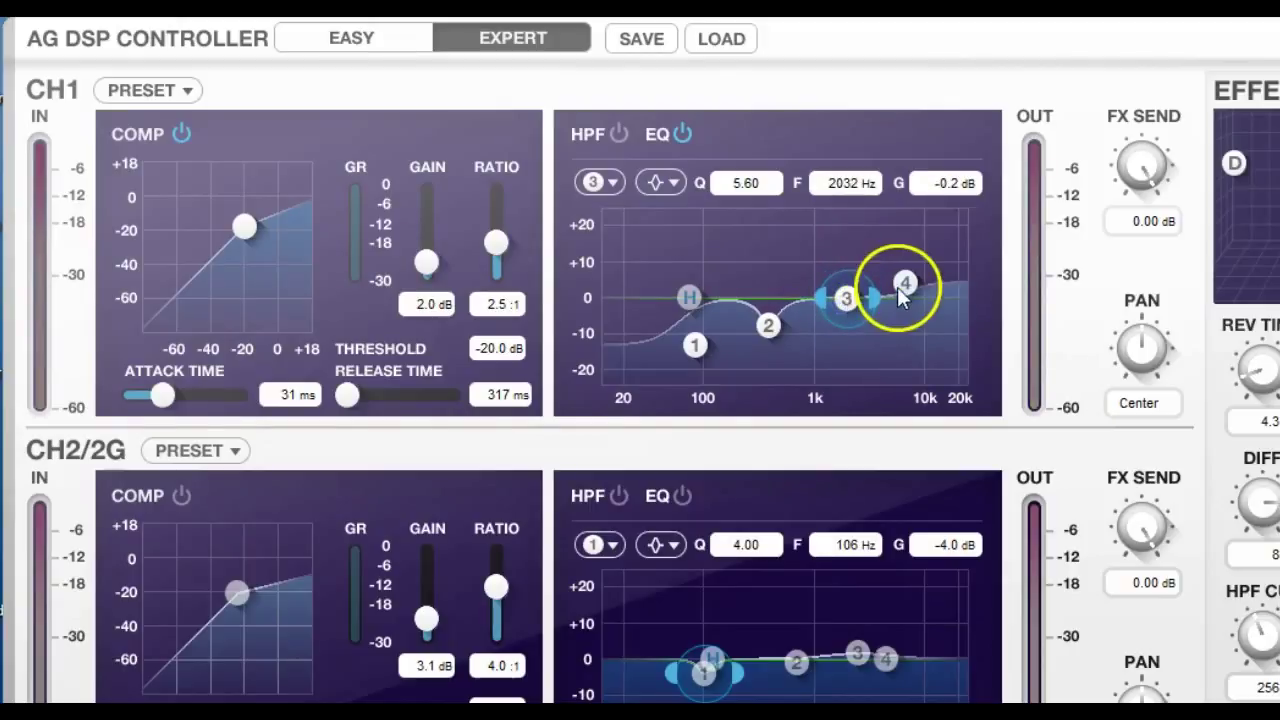
{"action": "left_click", "coordinate": [676, 183]}
{"action": "left_click_drag", "start_coordinate": [665, 234], "coordinate": [670, 381]}
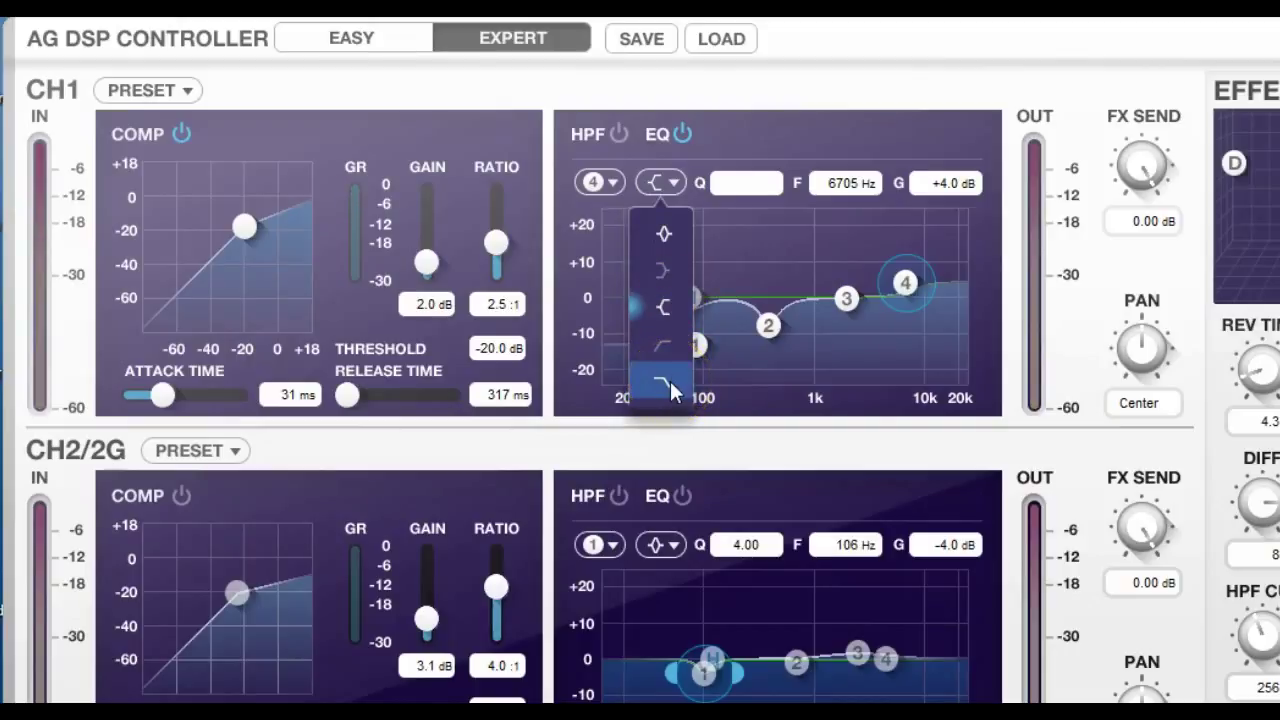
{"action": "mouse_move", "coordinate": [903, 285]}
{"action": "left_mouse_down"}
{"action": "mouse_move", "coordinate": [918, 250]}
{"action": "mouse_move", "coordinate": [909, 270]}
{"action": "mouse_move", "coordinate": [931, 270]}
{"action": "mouse_move", "coordinate": [920, 352]}
{"action": "mouse_move", "coordinate": [902, 370]}
{"action": "mouse_move", "coordinate": [832, 376]}
{"action": "mouse_move", "coordinate": [901, 375]}
{"action": "mouse_move", "coordinate": [875, 367]}
{"action": "mouse_move", "coordinate": [917, 289]}
{"action": "mouse_move", "coordinate": [906, 263]}
{"action": "left_mouse_up"}
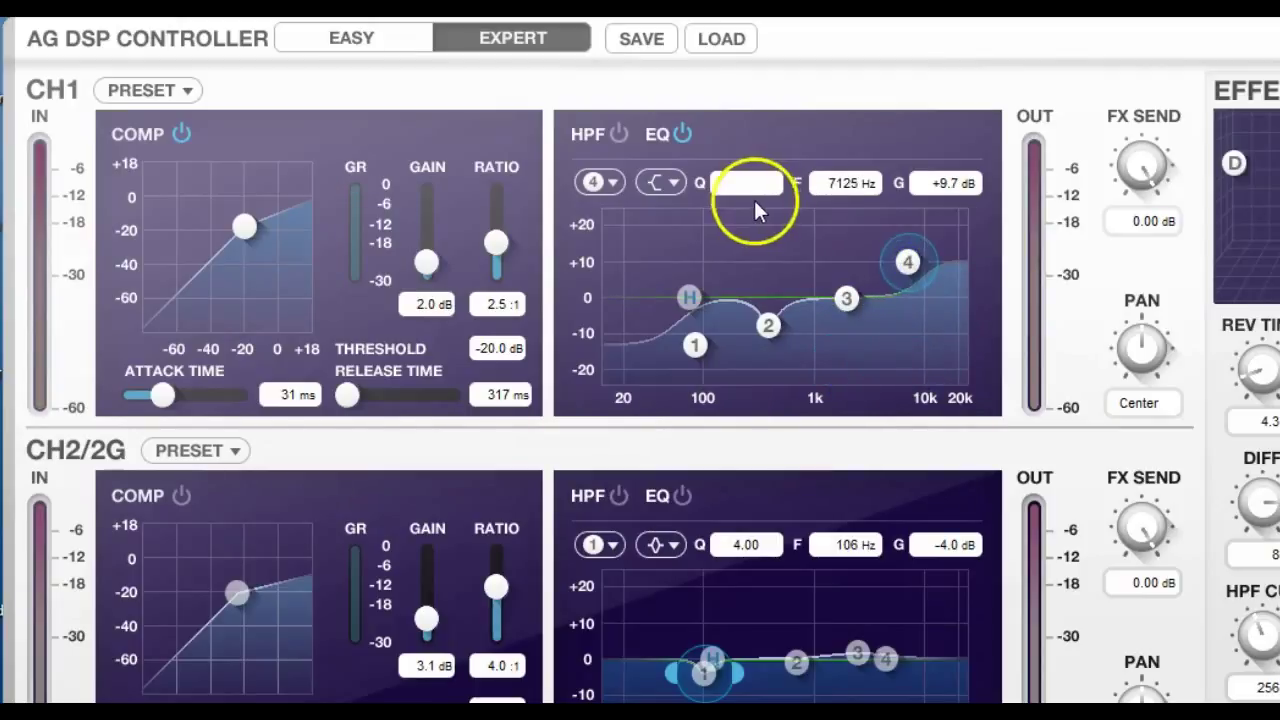
Change CH1 EQ band 4 to a low-pass filter and adjust its cutoff on the EQ graph
{"action": "left_click", "coordinate": [678, 183]}
{"action": "left_click", "coordinate": [662, 378]}
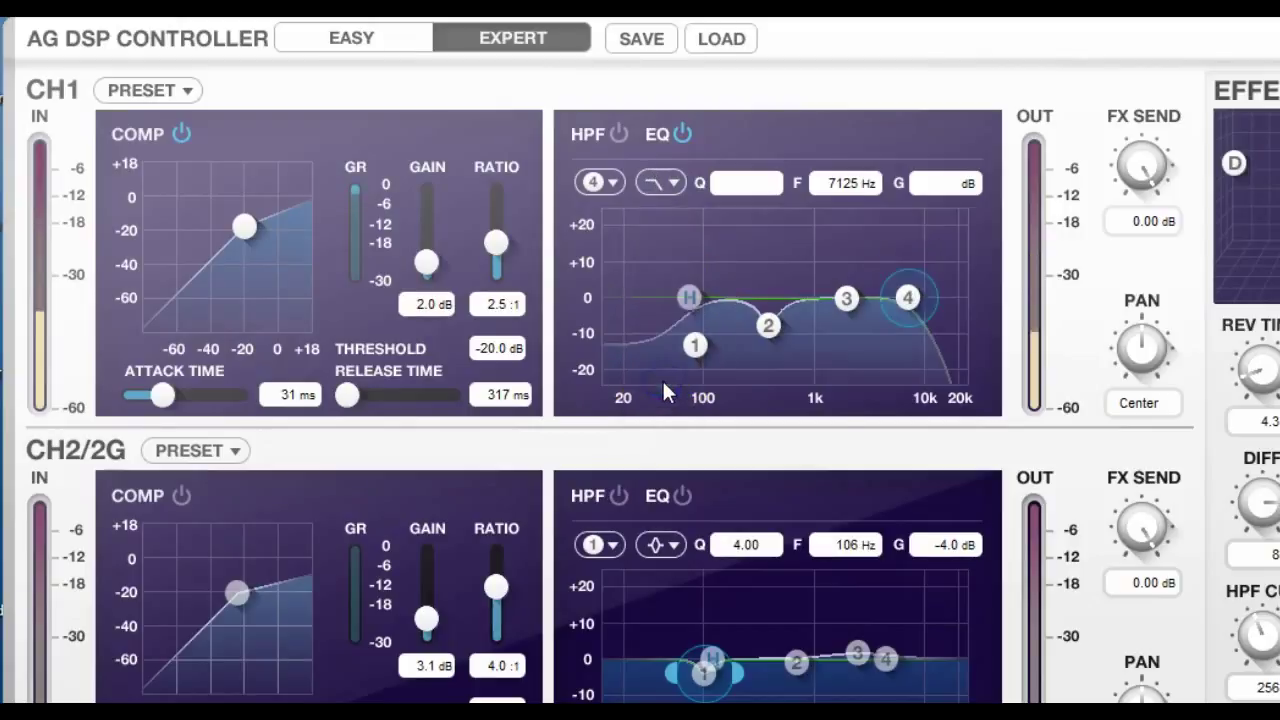
{"action": "left_click_drag", "start_coordinate": [910, 298], "coordinate": [916, 330]}
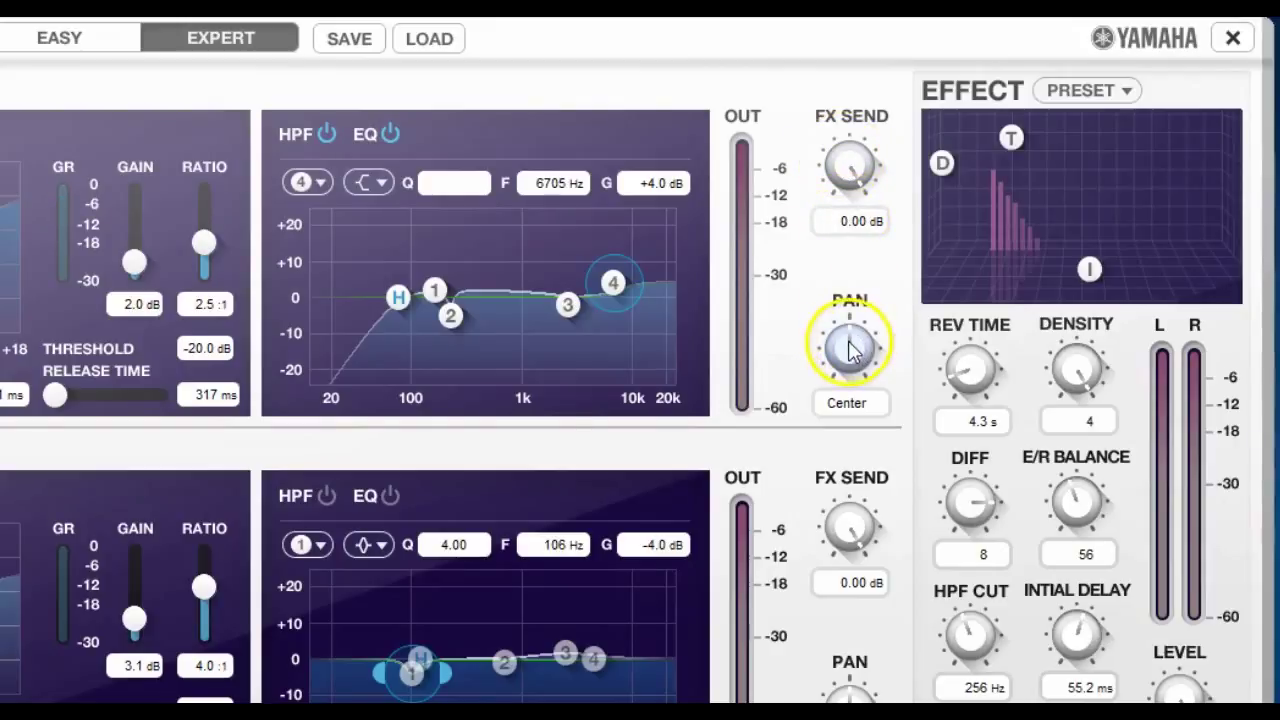
Try the CH1 pan control, keeping it at Center, and lower the CH1 FX send to about -9.85 dB
{"action": "left_click_drag", "start_coordinate": [850, 340], "coordinate": [803, 290]}
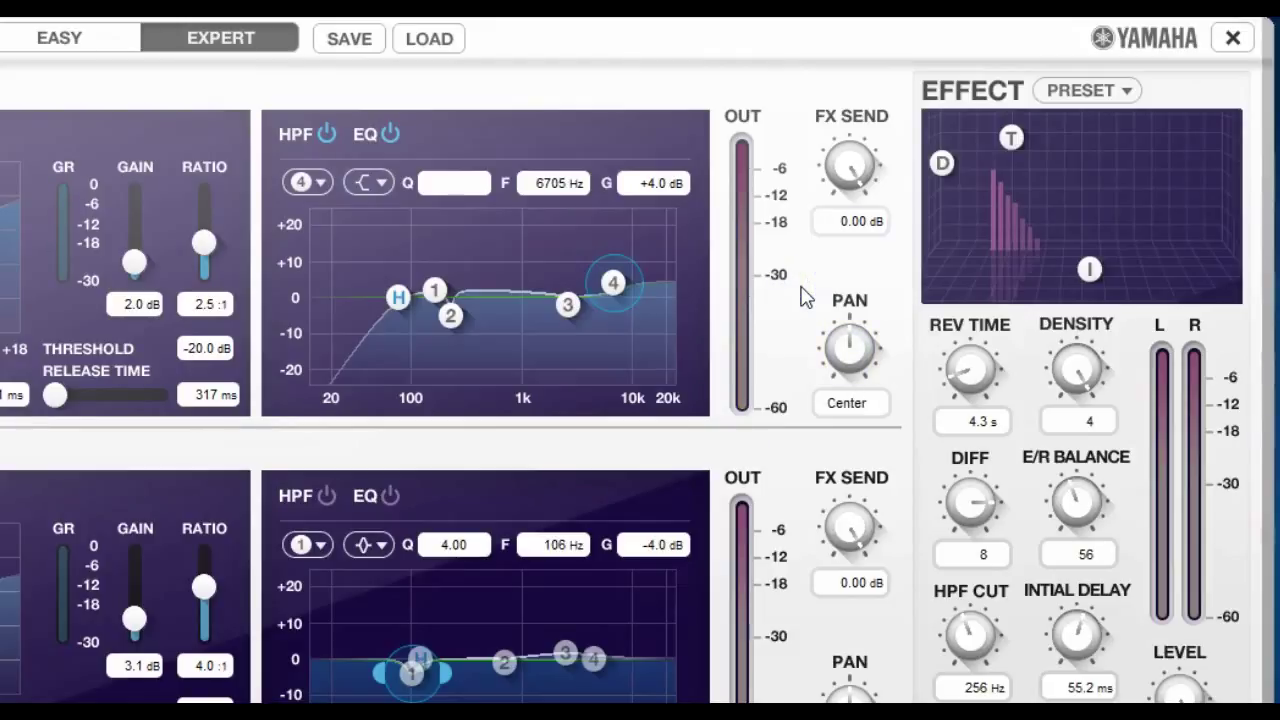
{"action": "left_click_drag", "start_coordinate": [851, 166], "coordinate": [823, 189]}
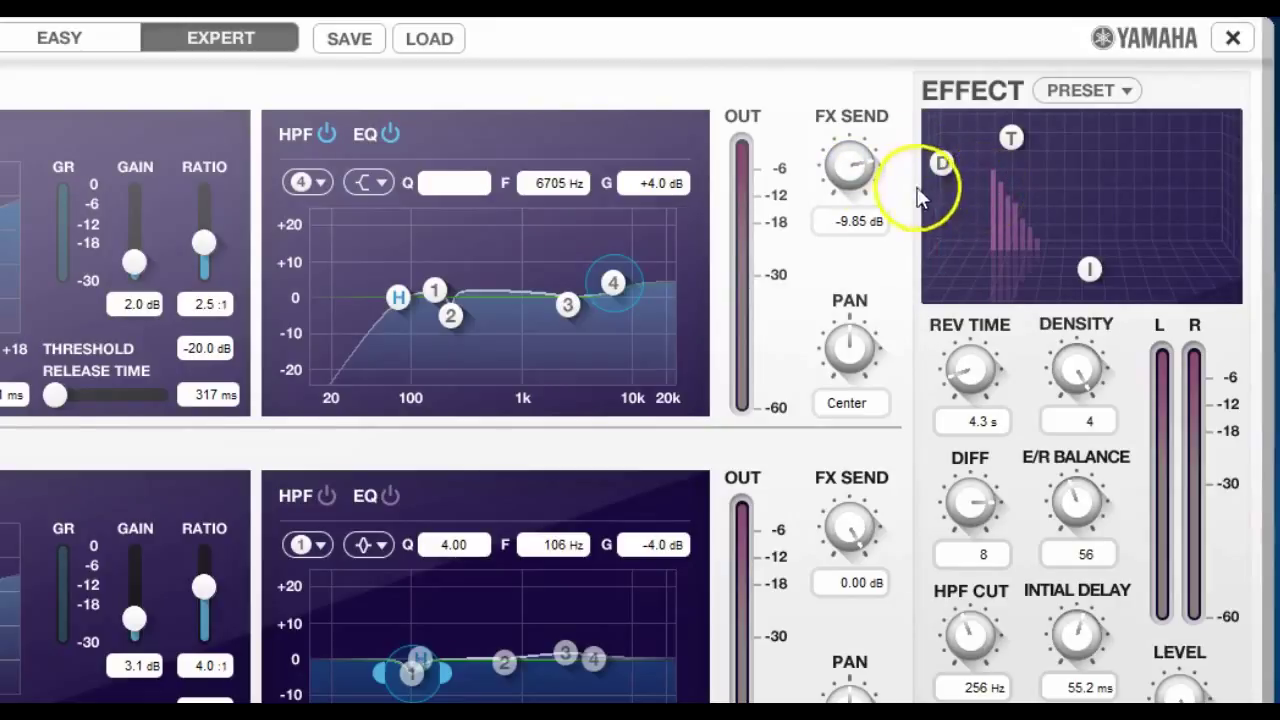
{"action": "left_click", "coordinate": [846, 178]}
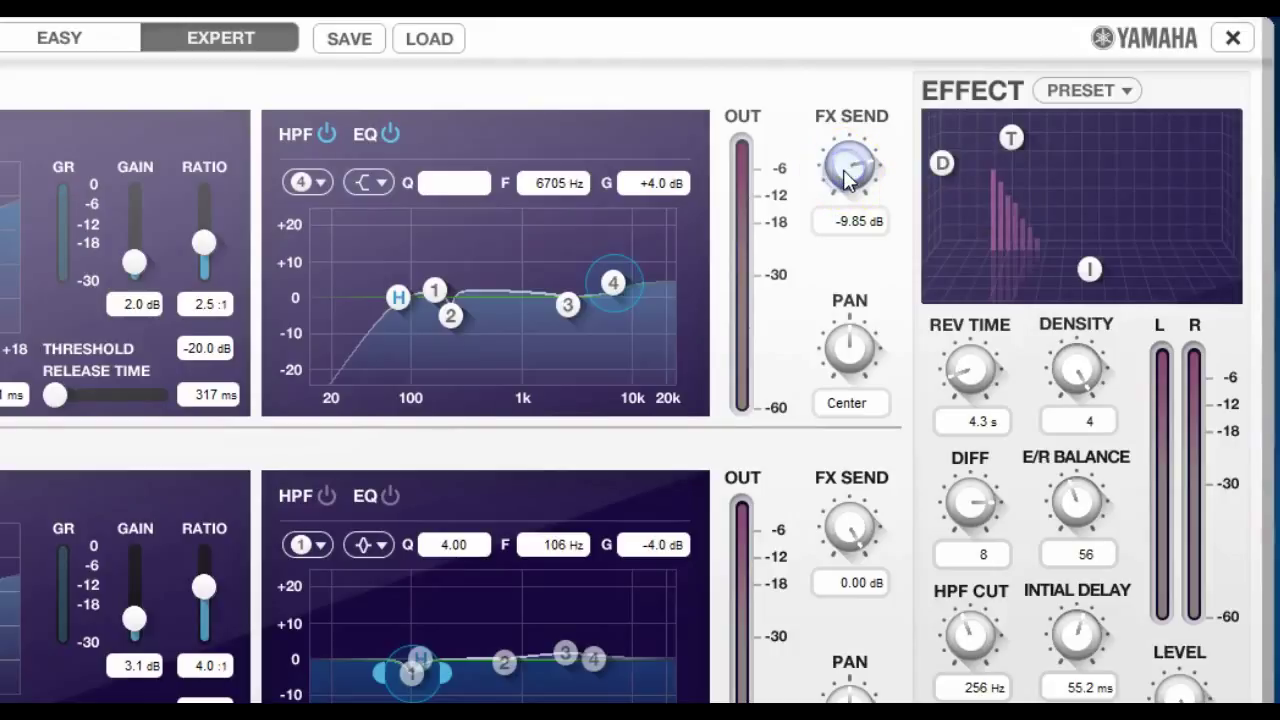
{"action": "left_click", "coordinate": [806, 401]}
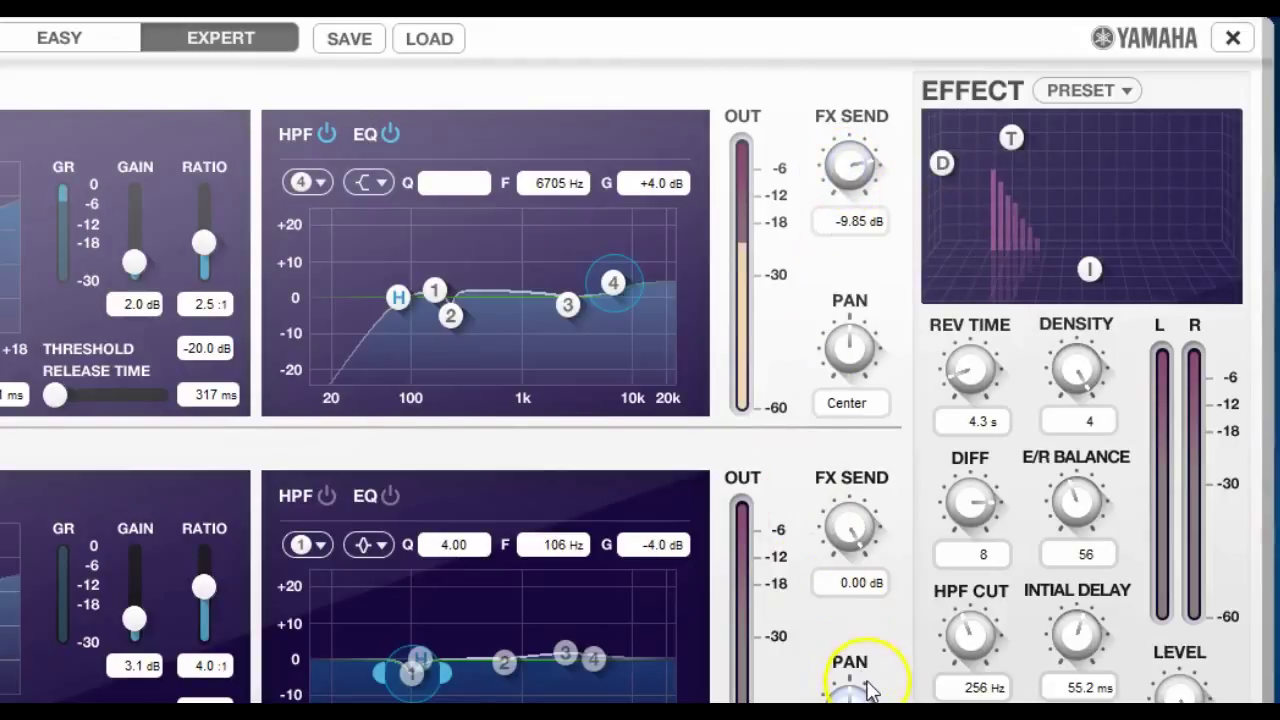
{"action": "left_click", "coordinate": [840, 522]}
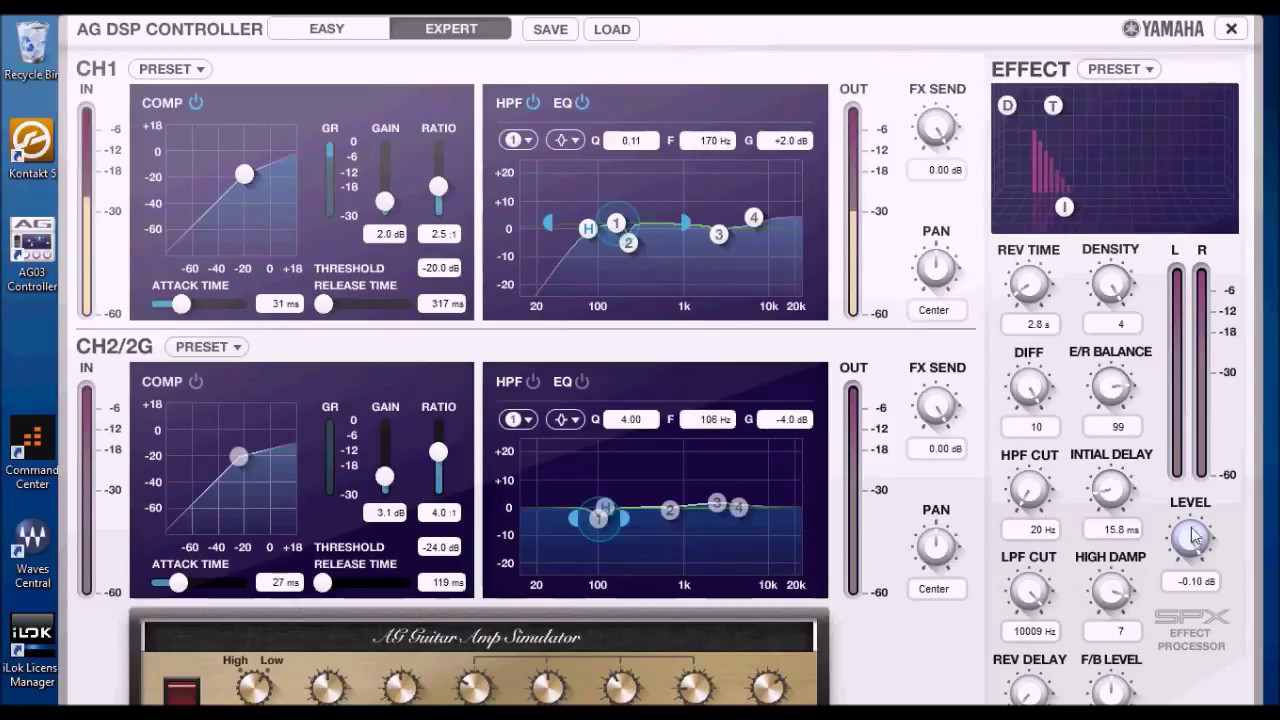
Apply the Default effect preset and lower the CH1 FX send to about -21.10 dB
{"action": "left_click", "coordinate": [1148, 72]}
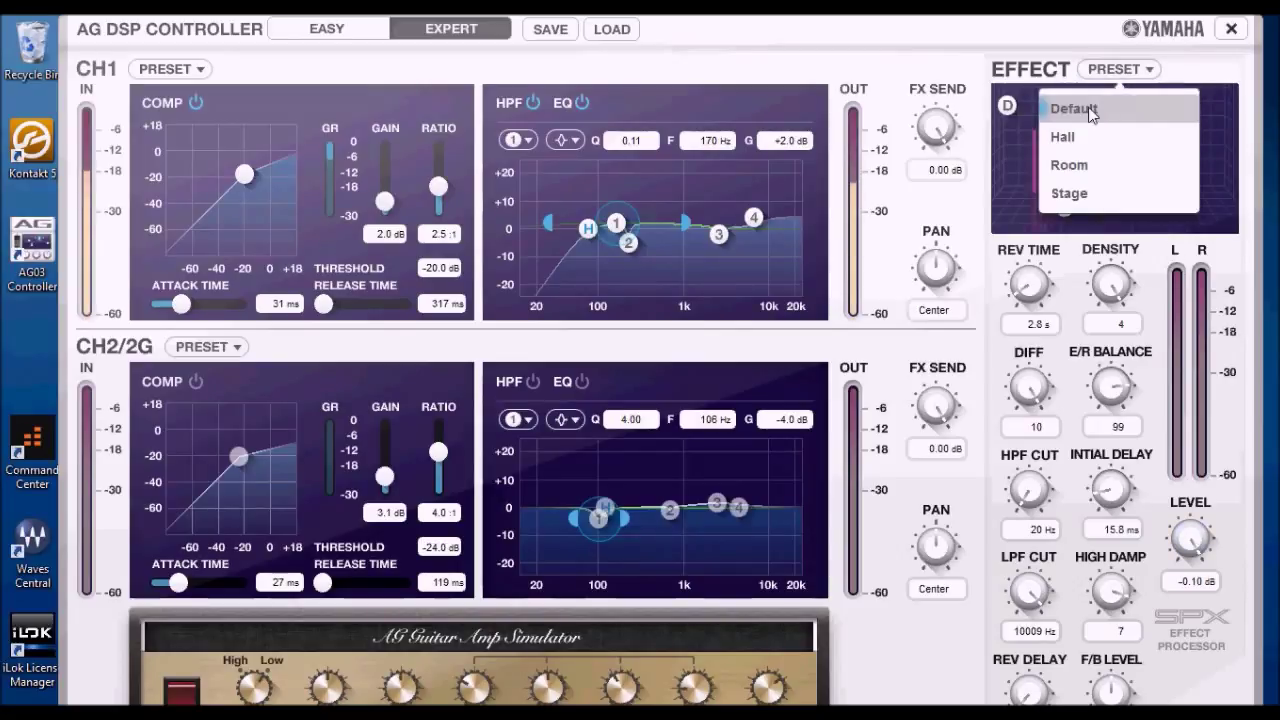
{"action": "left_click", "coordinate": [1090, 112]}
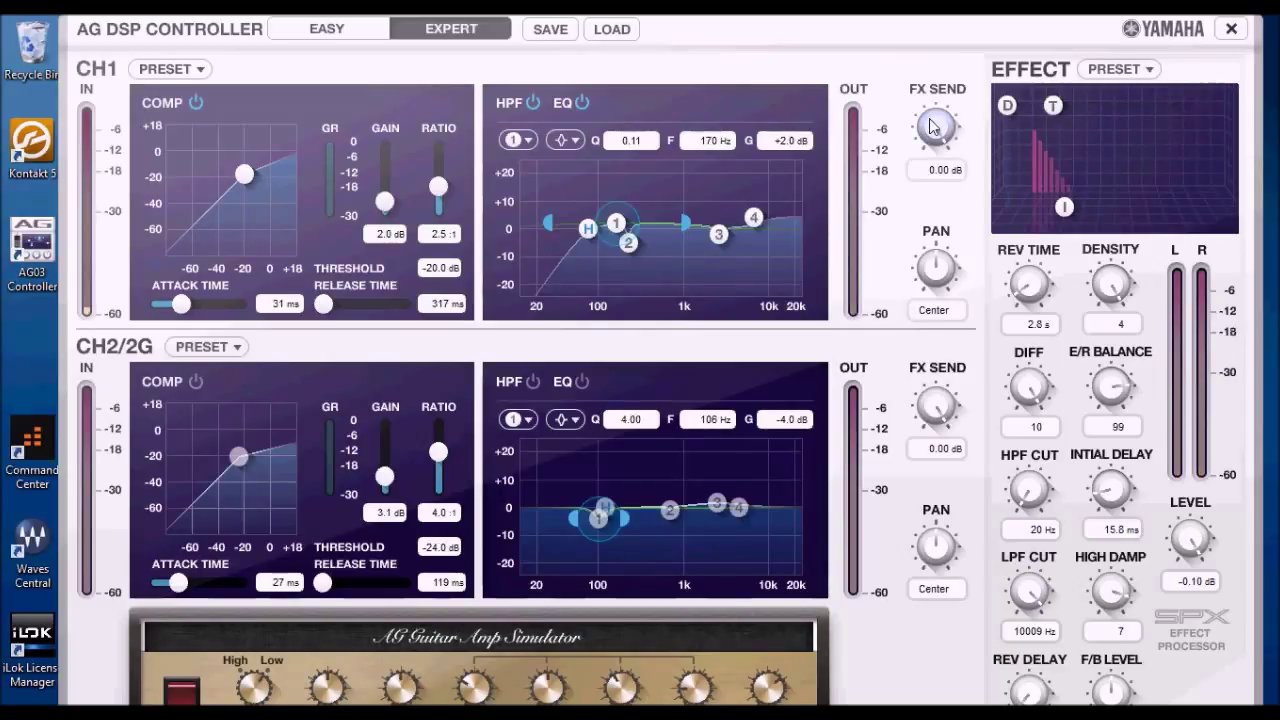
{"action": "left_click_drag", "start_coordinate": [931, 122], "coordinate": [918, 184]}
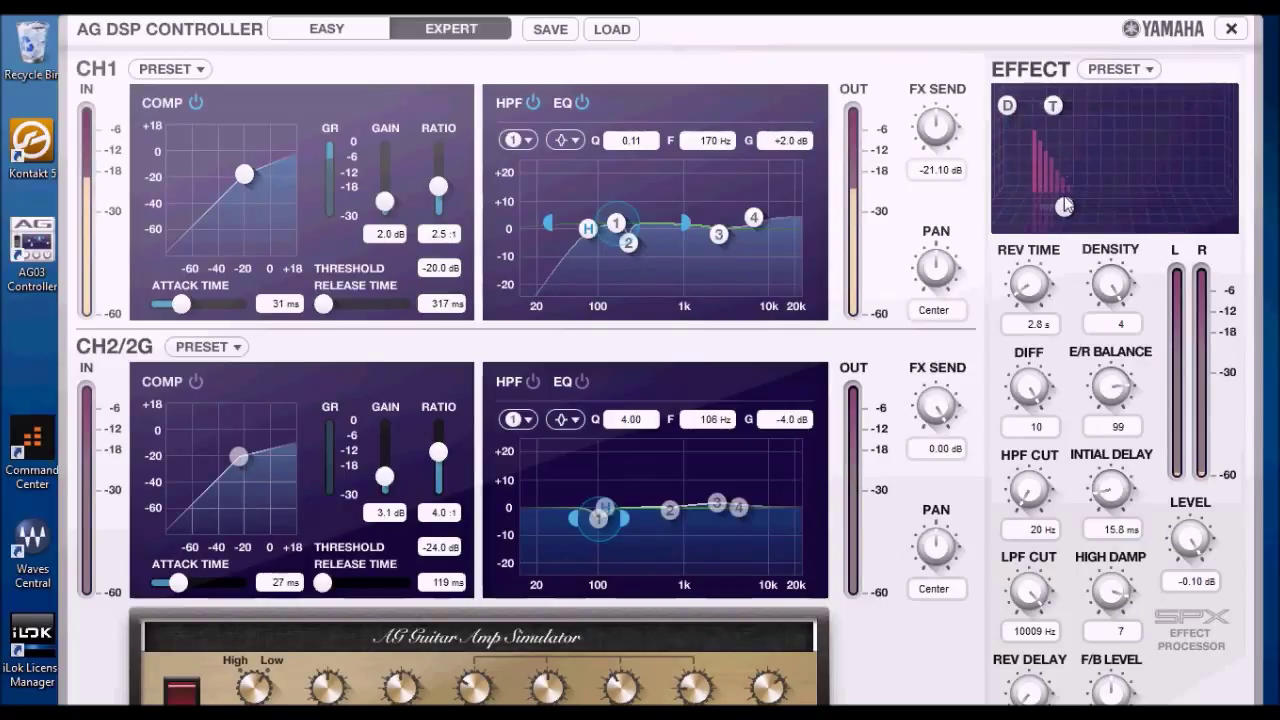
Try a 30.0 s reverb time with the CH1 FX send at 0.00 dB, and shorten the reverb time to about 2.6 s
{"action": "left_click_drag", "start_coordinate": [1054, 117], "coordinate": [1199, 106]}
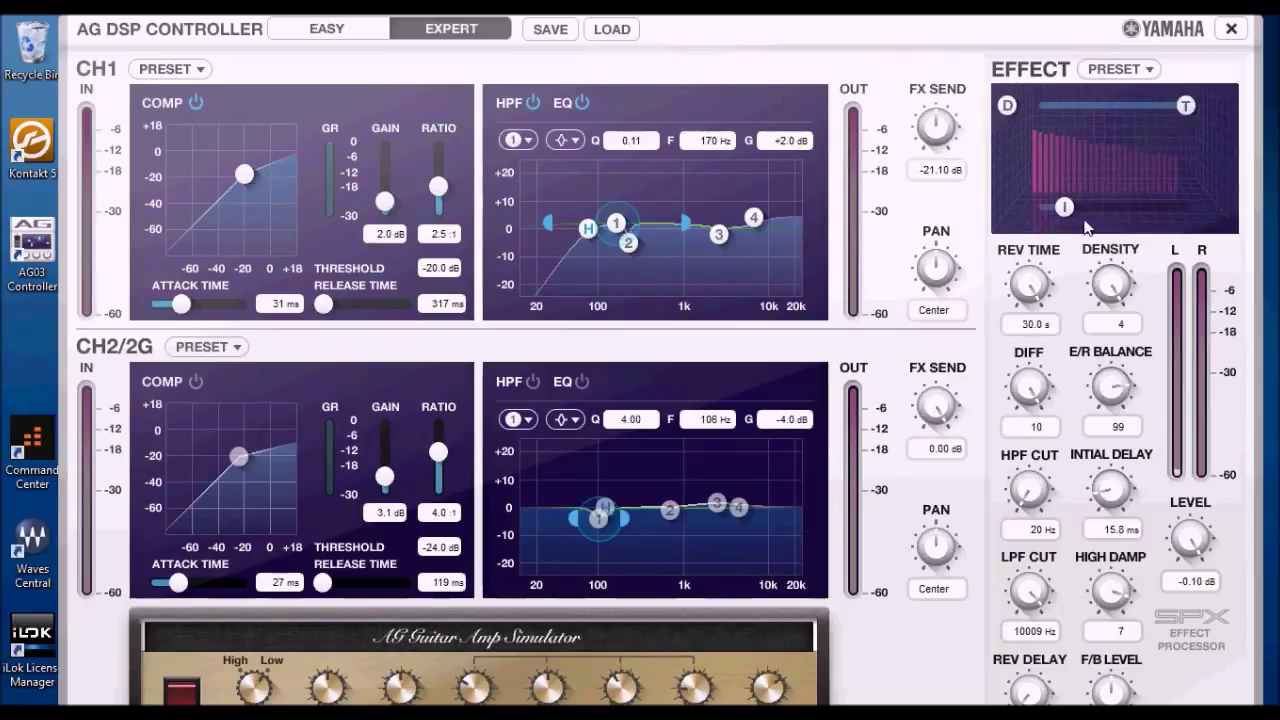
{"action": "left_click_drag", "start_coordinate": [923, 148], "coordinate": [927, 57]}
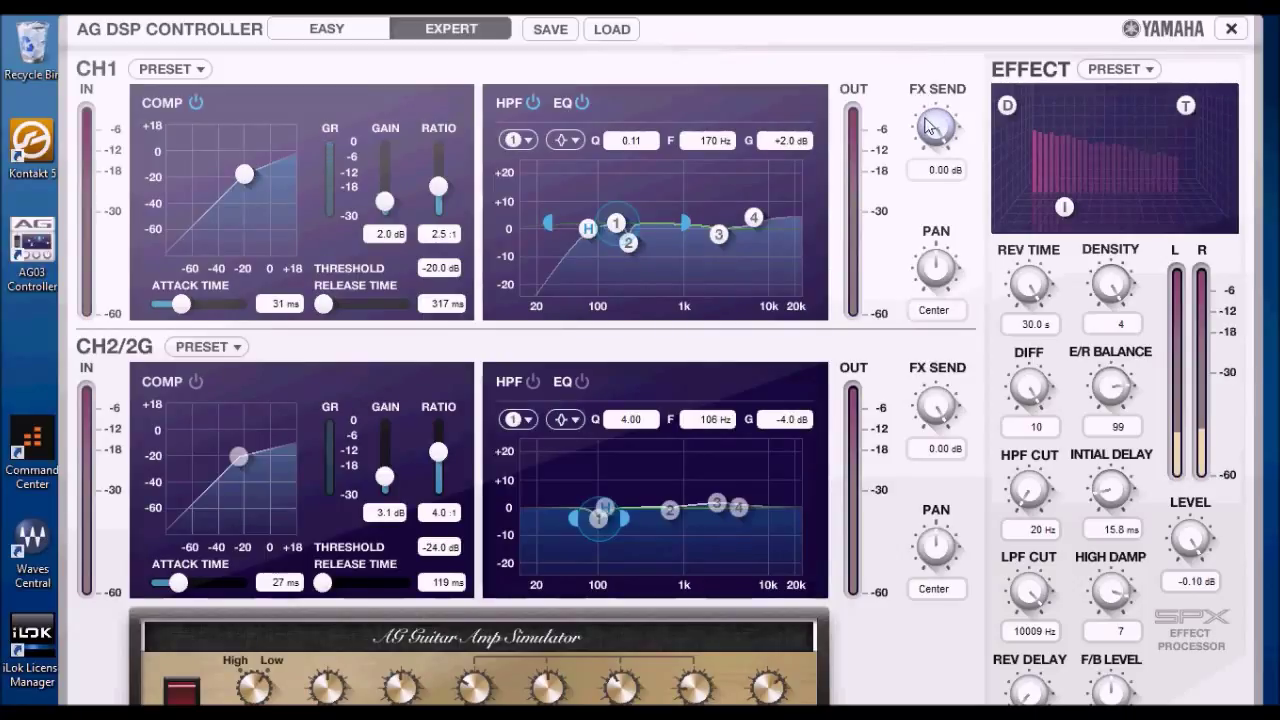
{"action": "left_click_drag", "start_coordinate": [1185, 105], "coordinate": [1053, 107]}
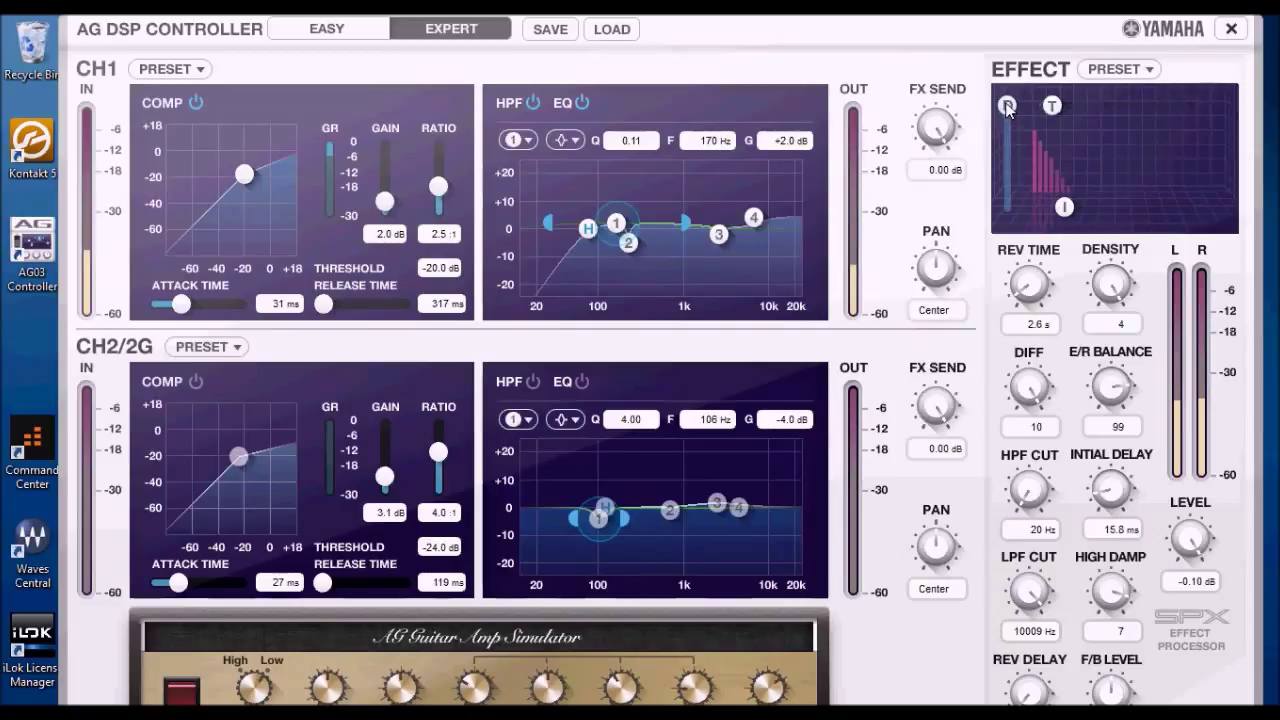
Try effect diffusion at 0 and initial delay at 99.3 ms, settling on diffusion 6 and about 23.4 ms delay
{"action": "left_click_drag", "start_coordinate": [1006, 105], "coordinate": [1014, 226]}
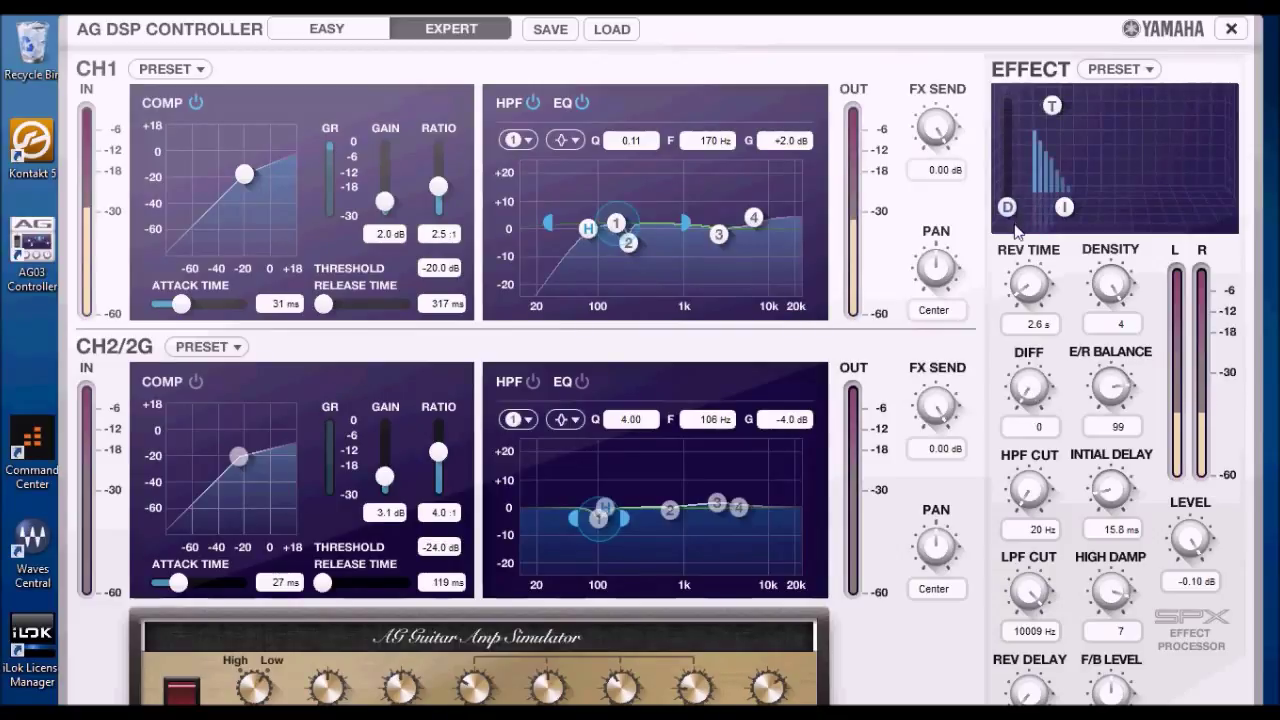
{"action": "left_click_drag", "start_coordinate": [1014, 226], "coordinate": [1009, 157]}
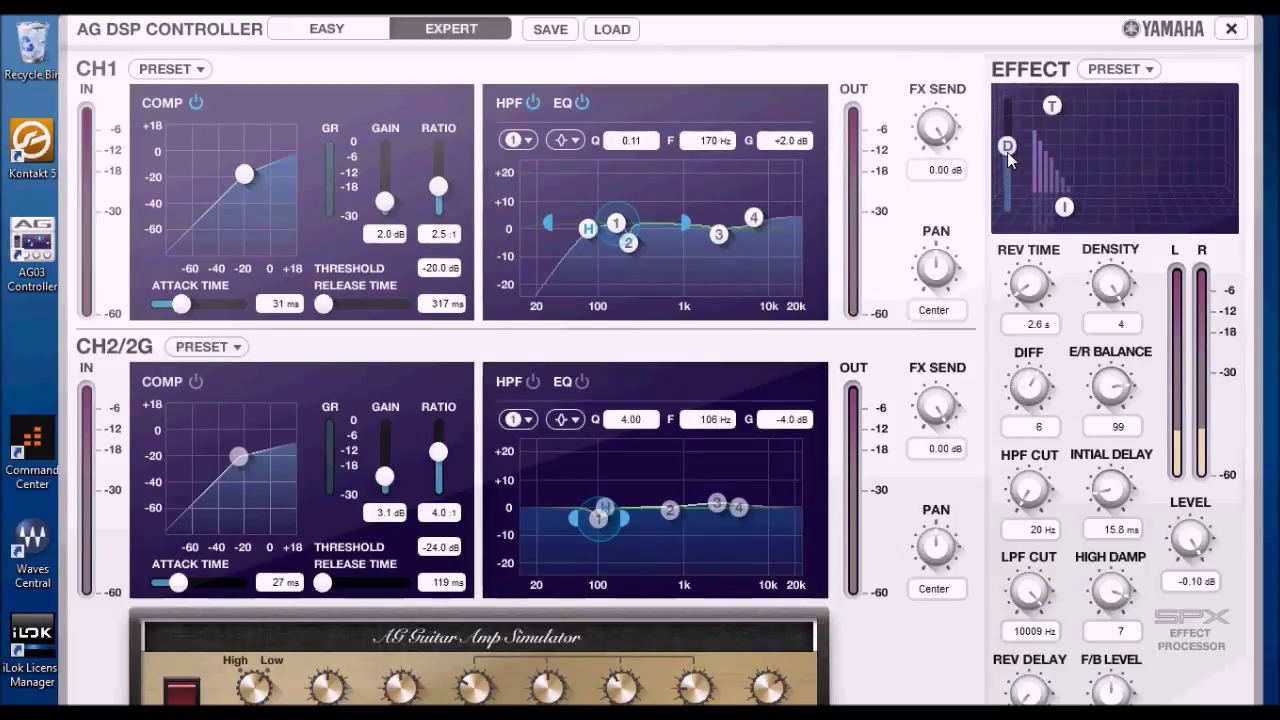
{"action": "left_click_drag", "start_coordinate": [1072, 208], "coordinate": [1199, 211]}
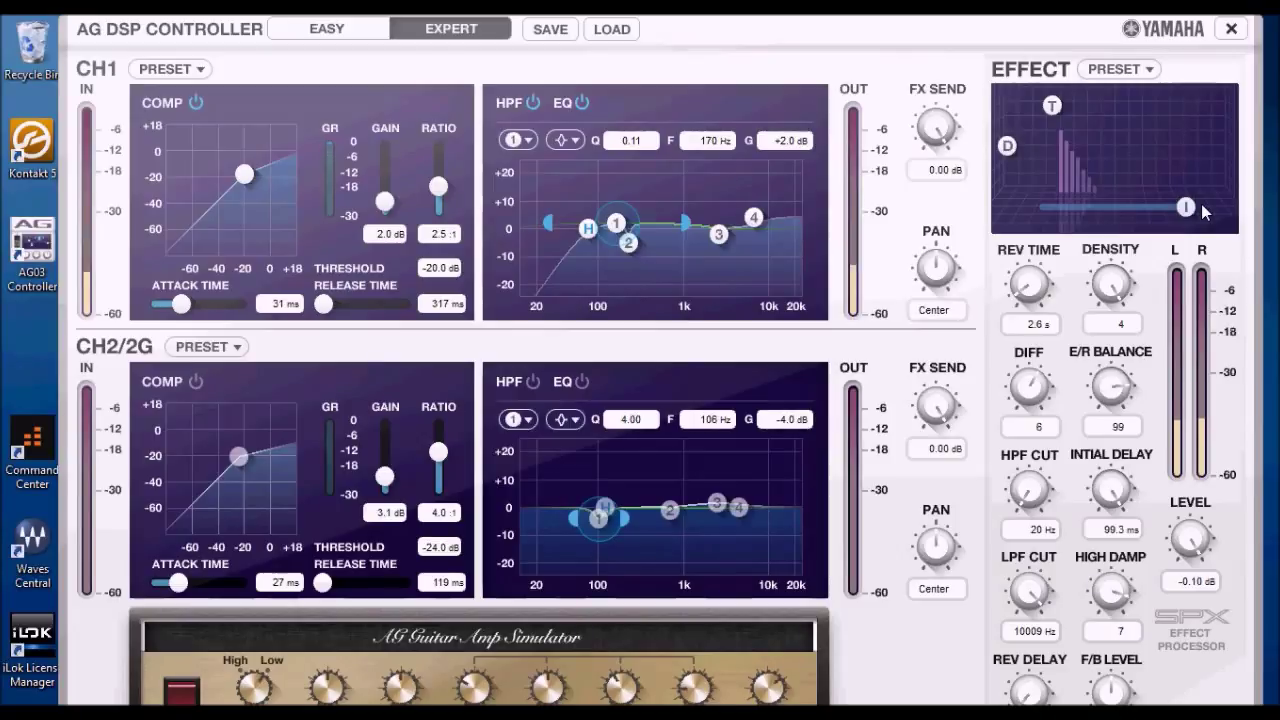
{"action": "left_click_drag", "start_coordinate": [1189, 204], "coordinate": [1074, 207]}
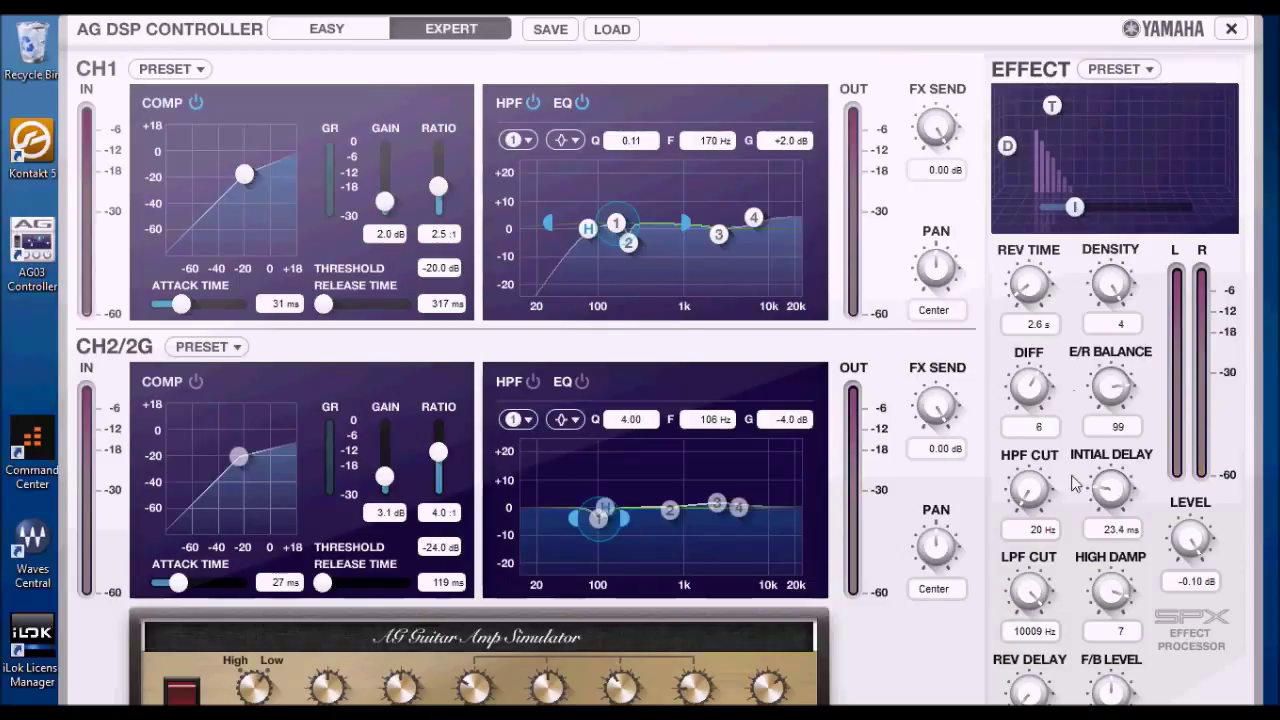
Set the effect's HPF cut to about 244 Hz and LPF cut to about 3968 Hz, with the CH1 FX send at -4.40 dB
{"action": "left_click_drag", "start_coordinate": [1027, 500], "coordinate": [1024, 440]}
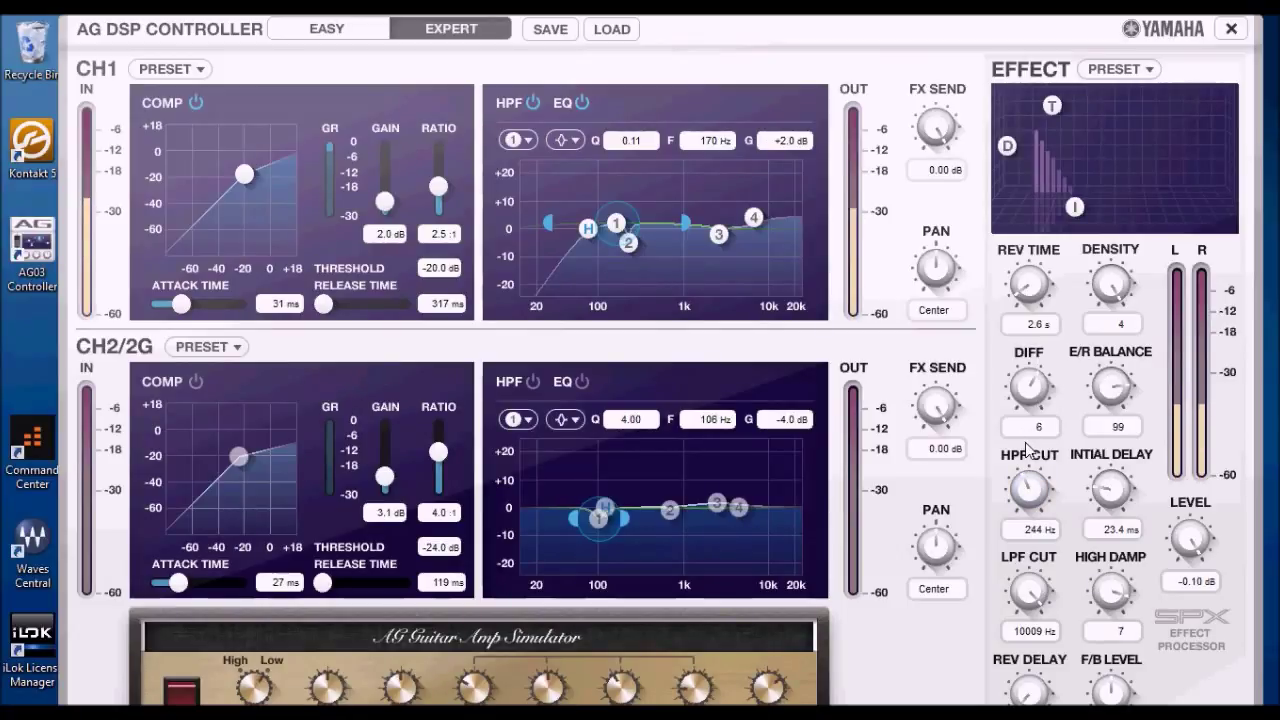
{"action": "left_click_drag", "start_coordinate": [936, 125], "coordinate": [926, 154]}
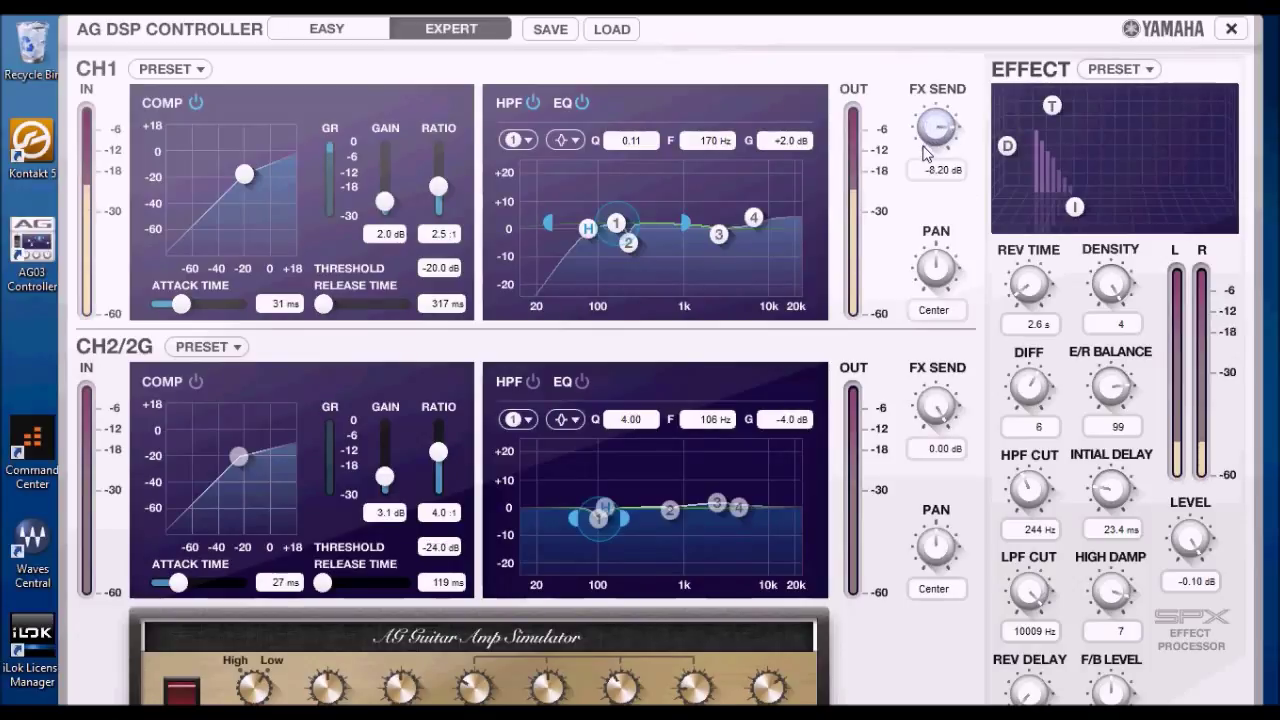
{"action": "left_click_drag", "start_coordinate": [1027, 596], "coordinate": [1010, 630]}
{"action": "left_click_drag", "start_coordinate": [928, 135], "coordinate": [927, 128]}
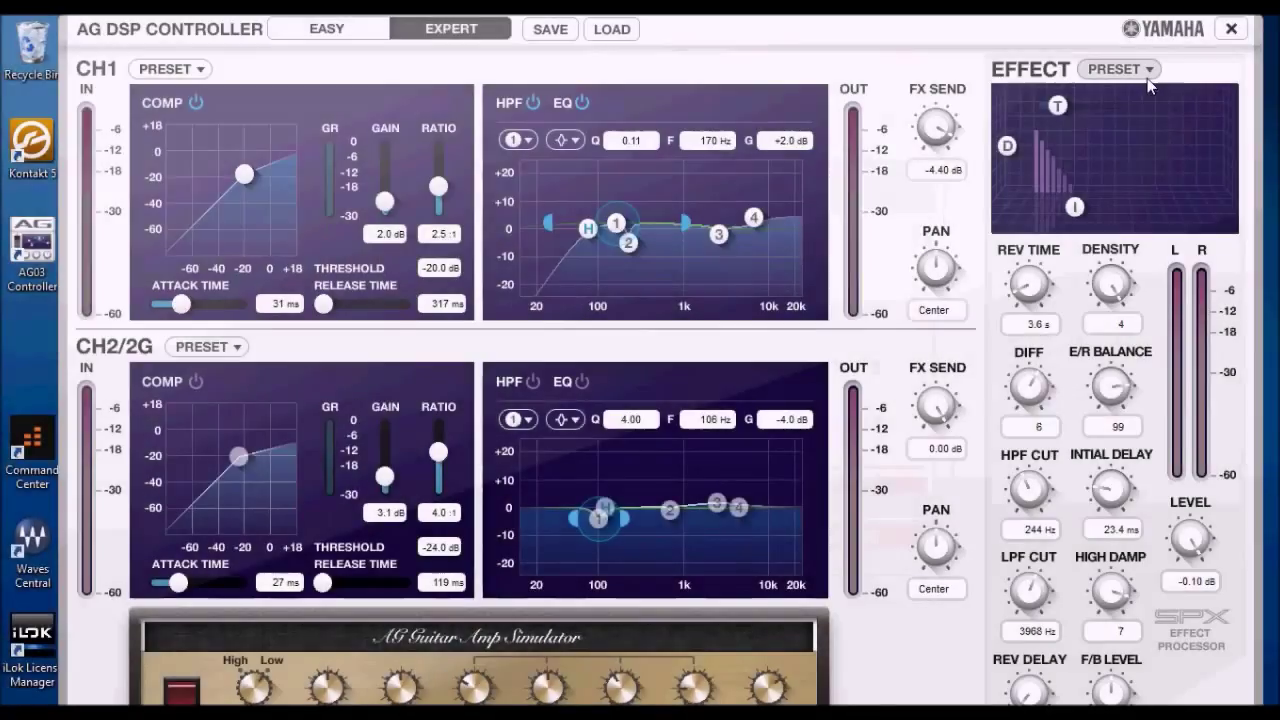
Reset the effect to the Default preset and return the CH1 FX send to 0.00 dB
{"action": "left_click", "coordinate": [1147, 72]}
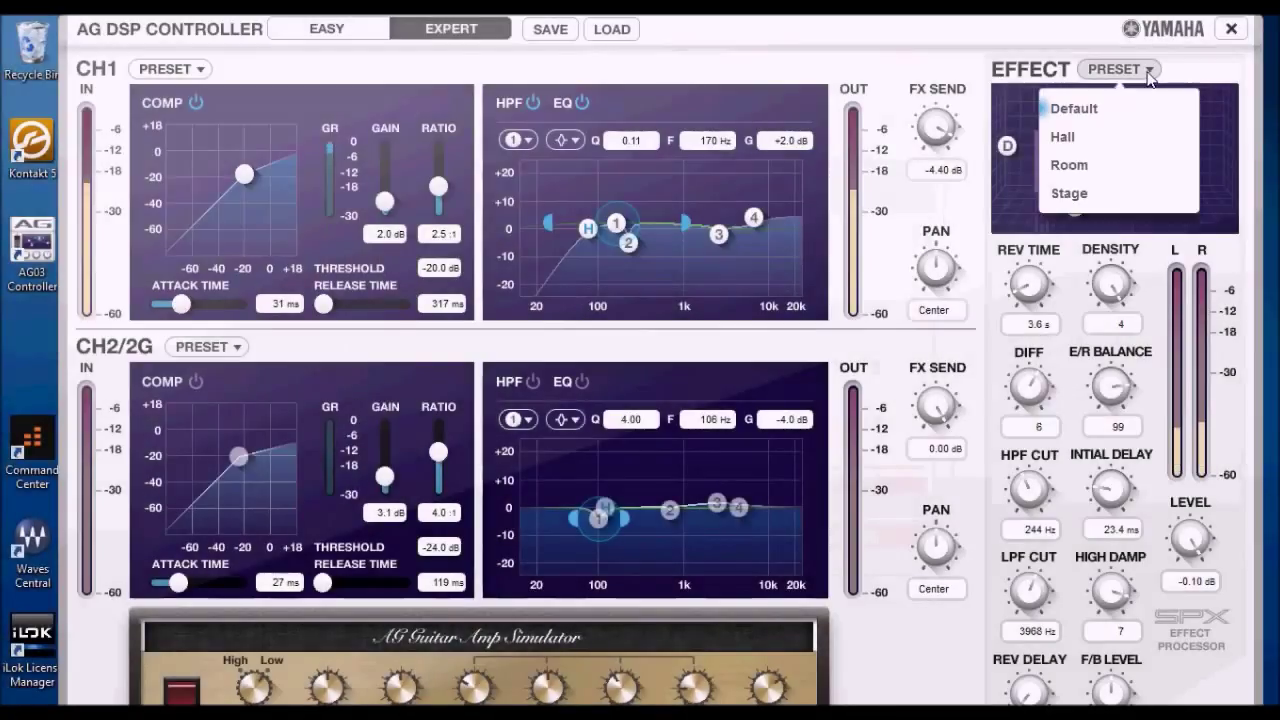
{"action": "left_click", "coordinate": [1085, 109]}
{"action": "double_click", "coordinate": [938, 138]}
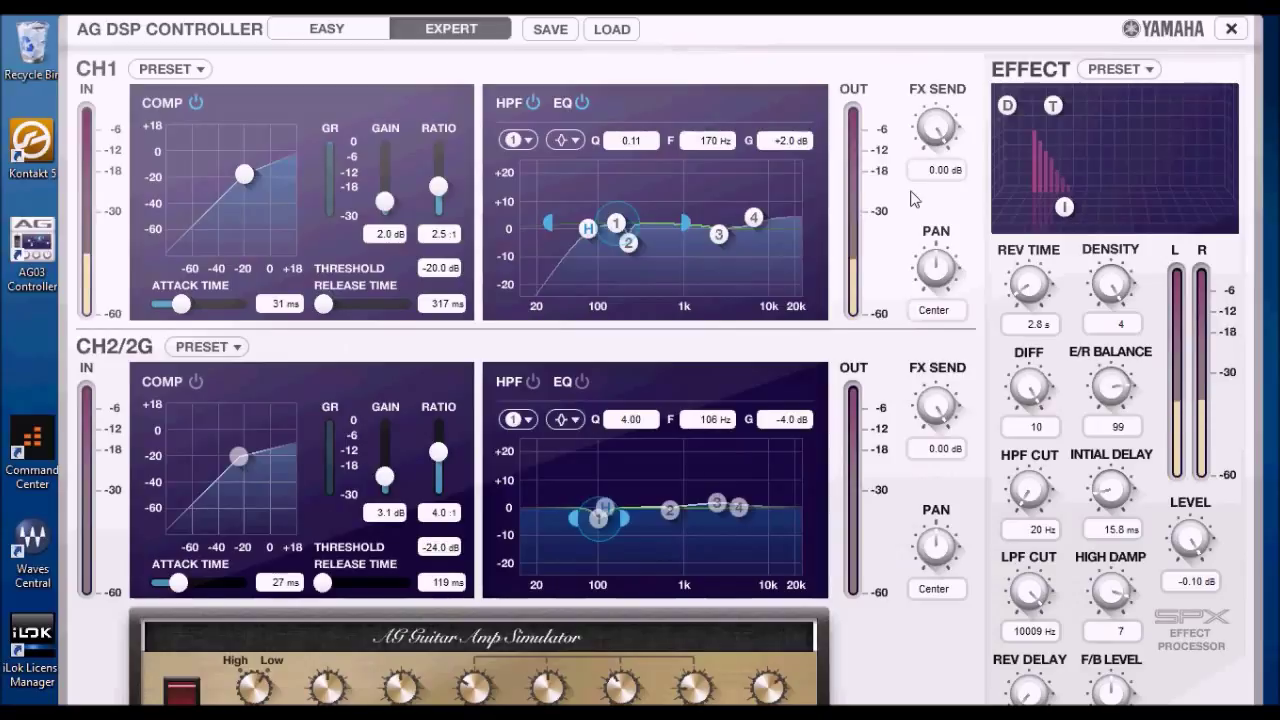
Try the Hall and Room effect presets and finish by applying Stage
{"action": "left_click", "coordinate": [1152, 70]}
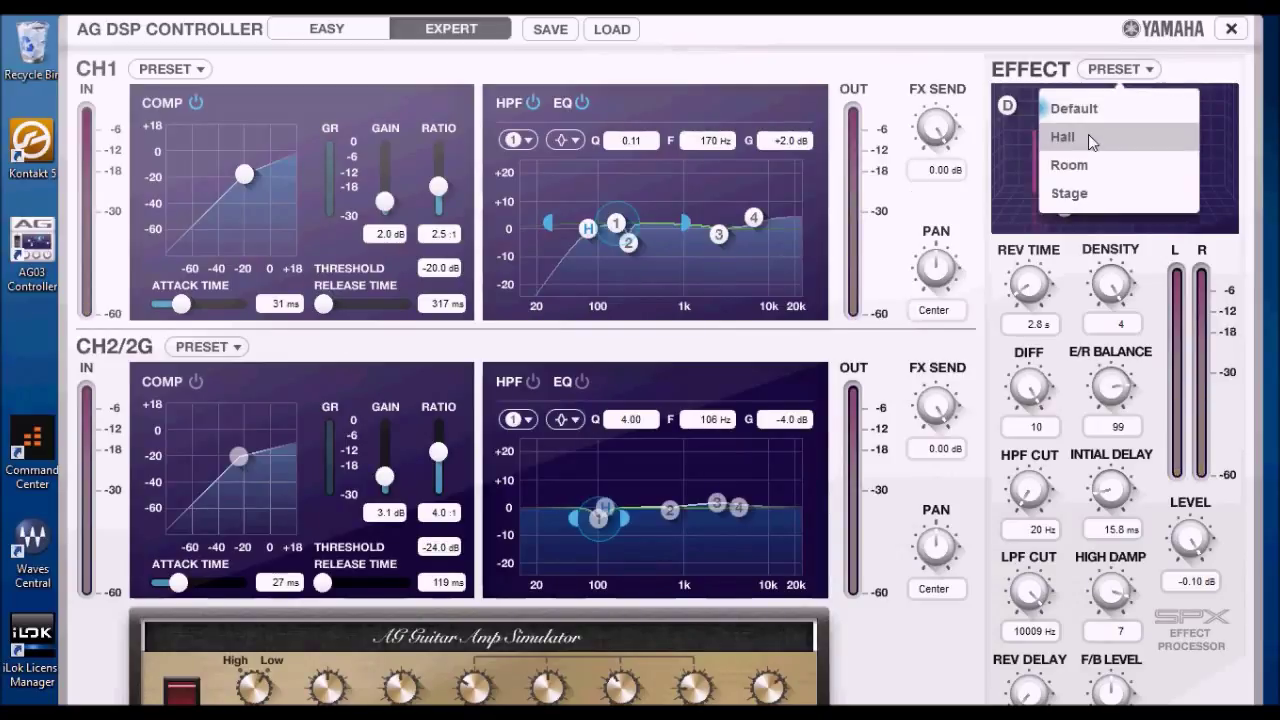
{"action": "left_click", "coordinate": [1088, 136]}
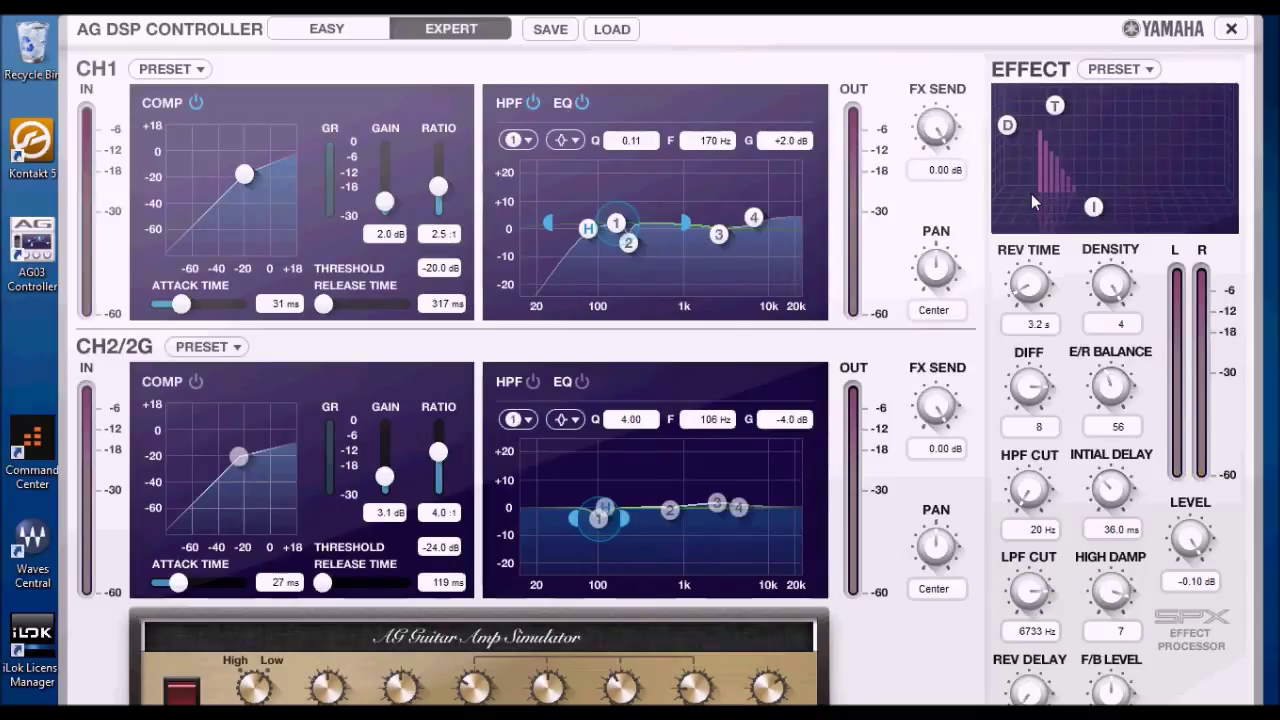
{"action": "left_click", "coordinate": [1118, 70]}
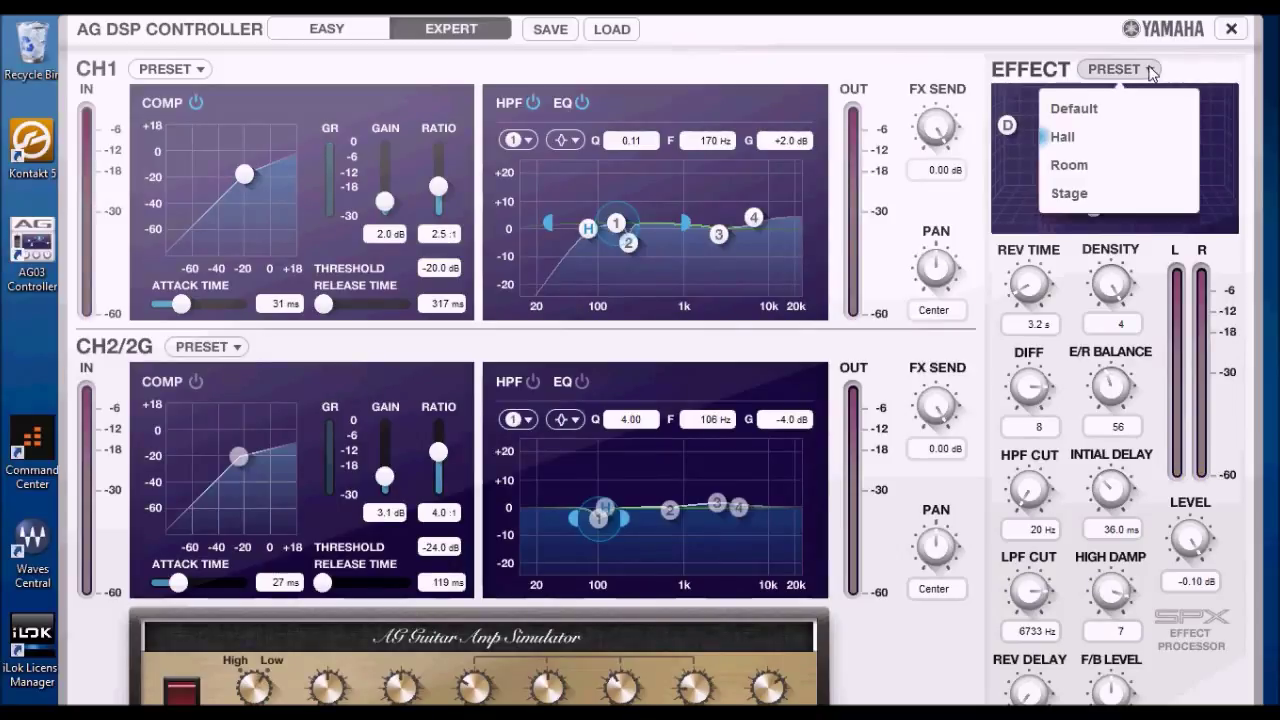
{"action": "left_click", "coordinate": [1076, 166]}
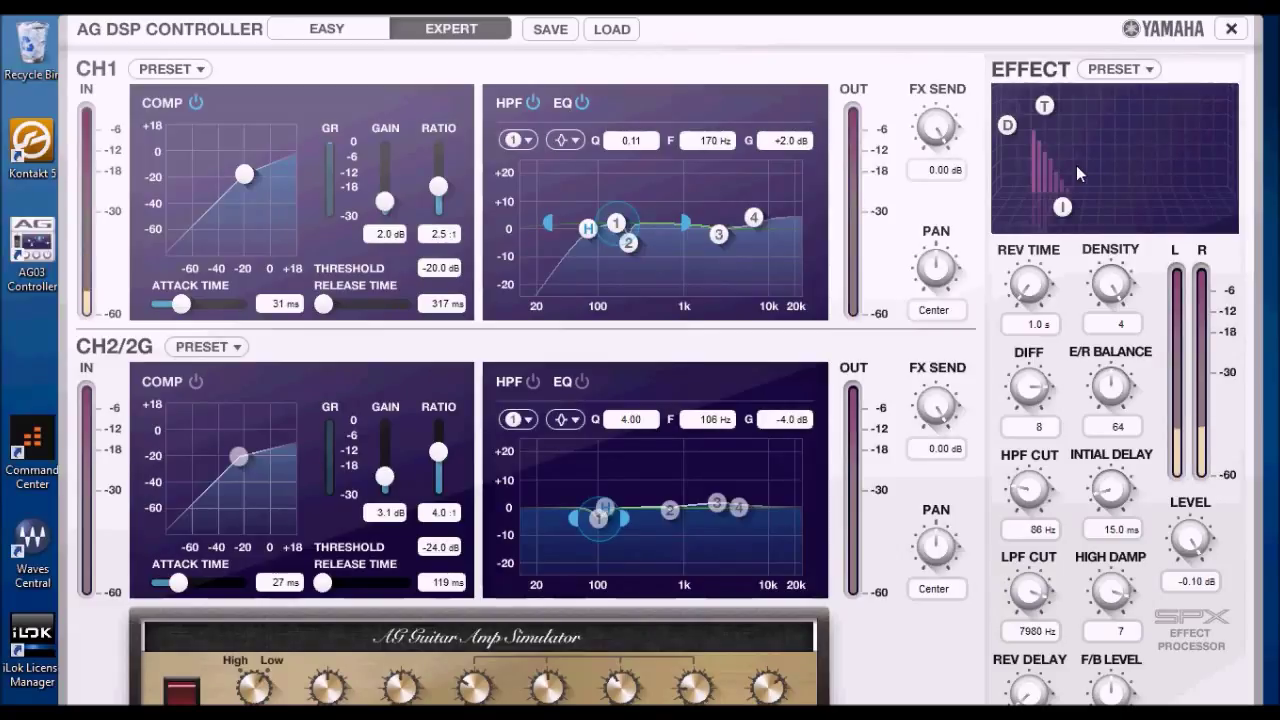
{"action": "left_click", "coordinate": [1153, 76]}
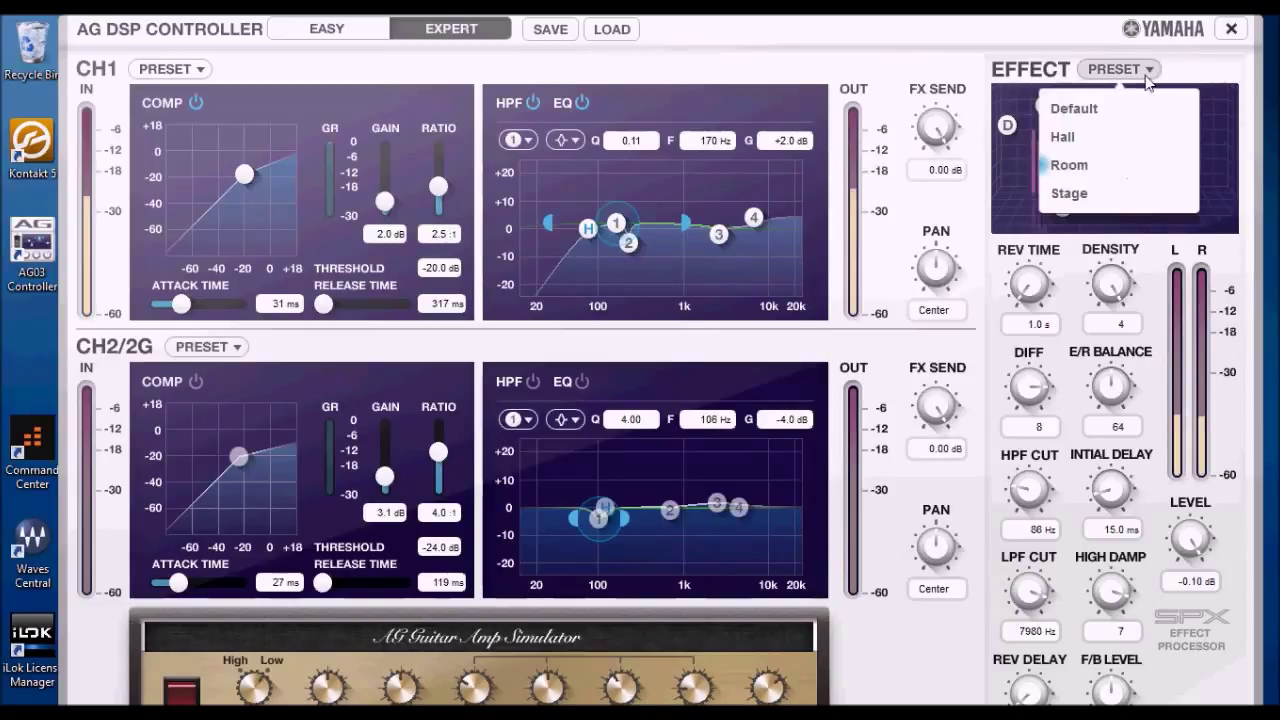
{"action": "left_click", "coordinate": [1077, 197]}
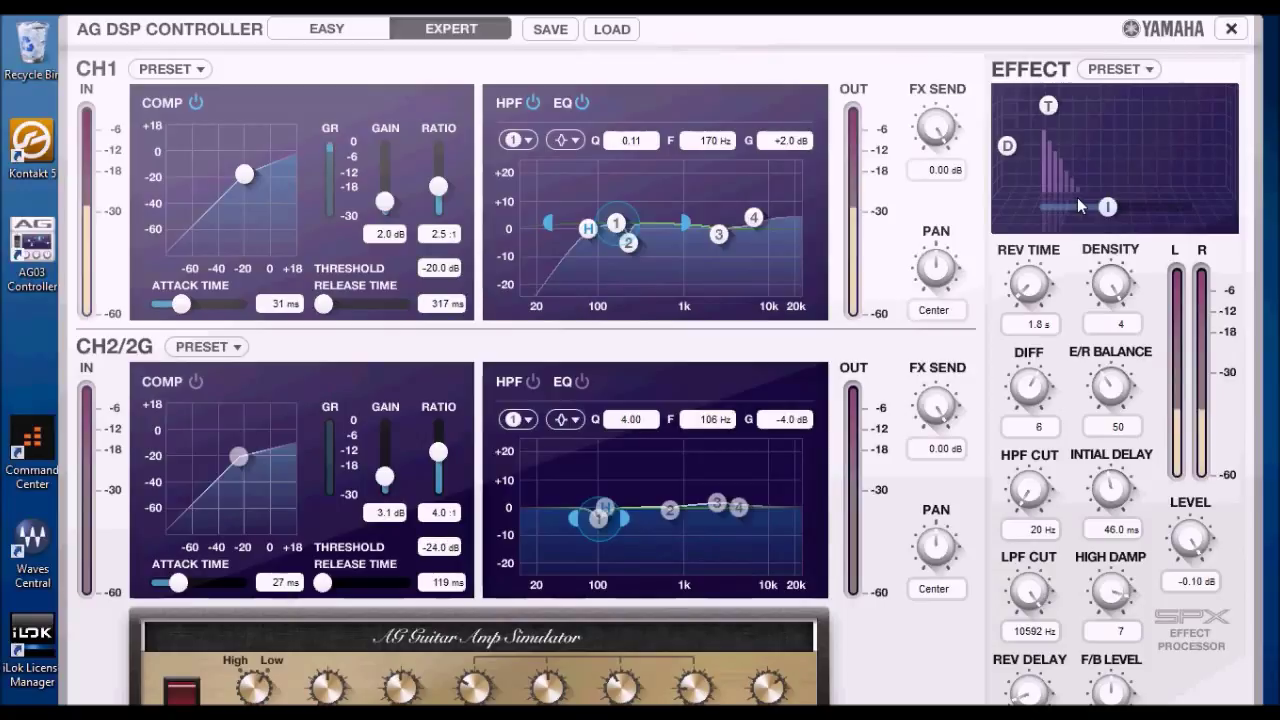